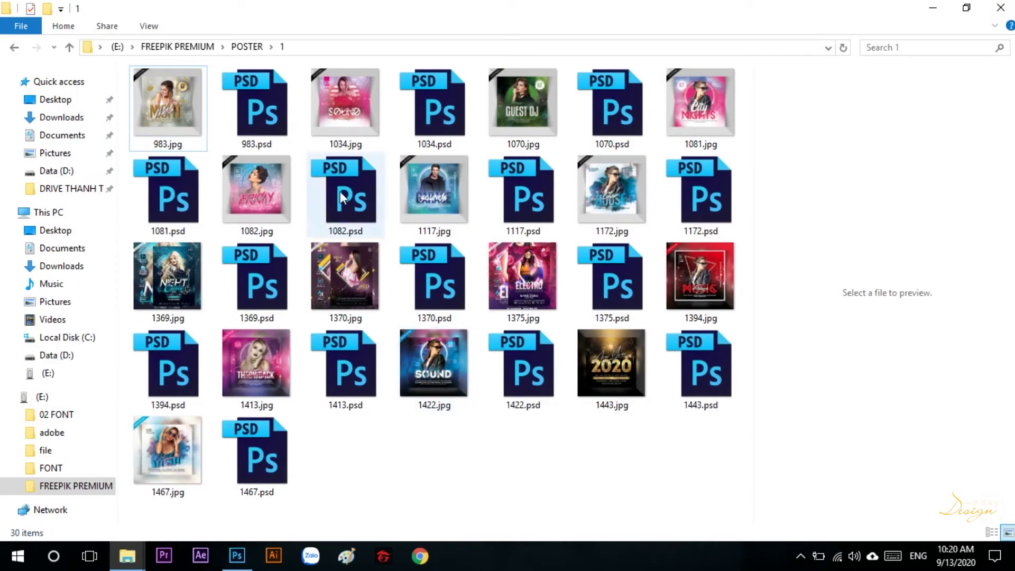
# Open the poster template 1034.psd from the file folder and dismiss the missing fonts notice without resolving the fonts
pyautogui.click(332, 115)
pyautogui.click(429, 108)
pyautogui.doubleClick(429, 109)
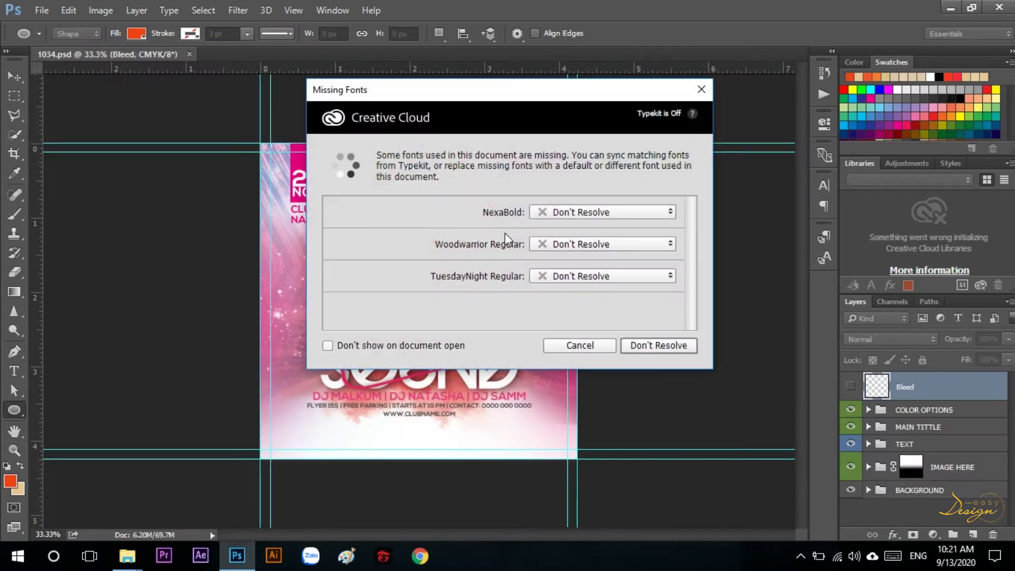
pyautogui.click(580, 347)
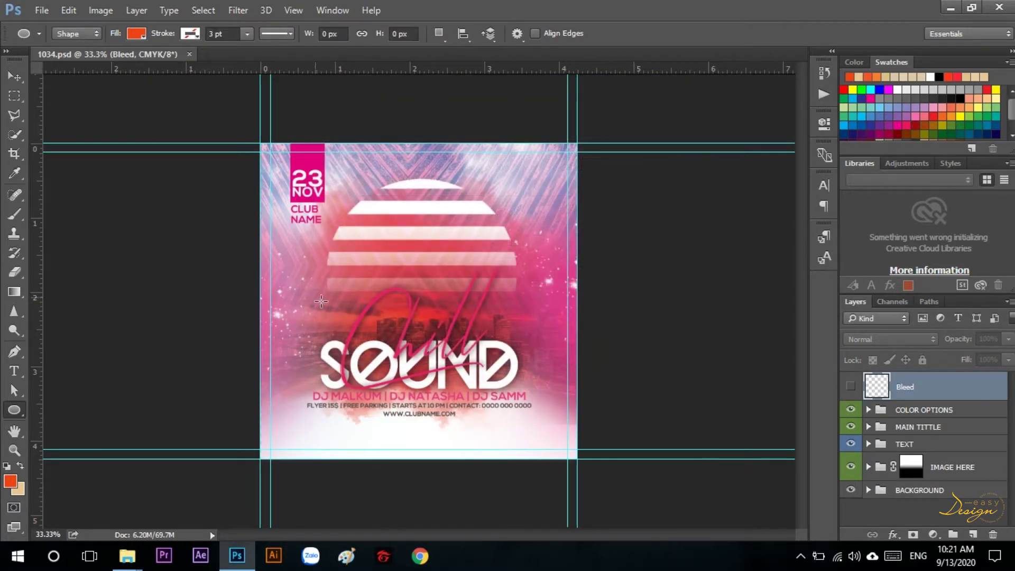
# Hide the guides by turning off Extras so the poster shows without overlay lines
pyautogui.hotkey('ctrl', '+')
pyautogui.click(12, 76)
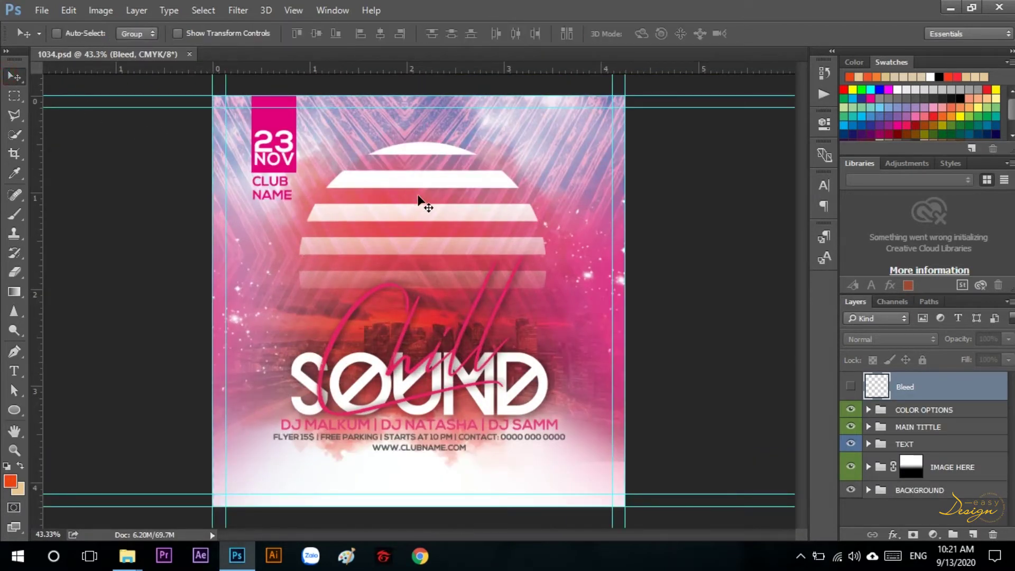
pyautogui.hotkey('ctrl', '-')
pyautogui.click(294, 11)
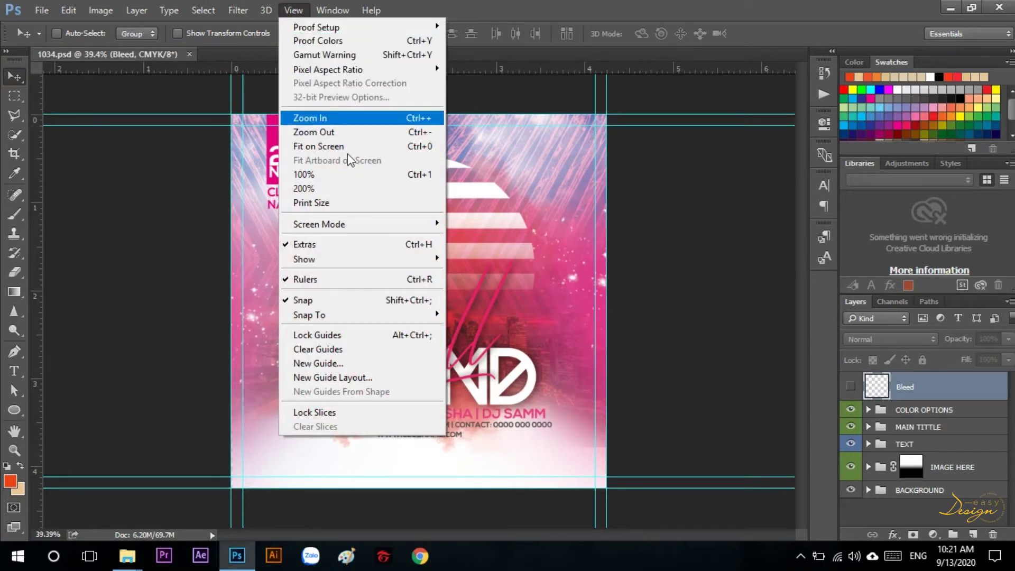
pyautogui.click(345, 245)
pyautogui.hotkey('ctrl', '+')
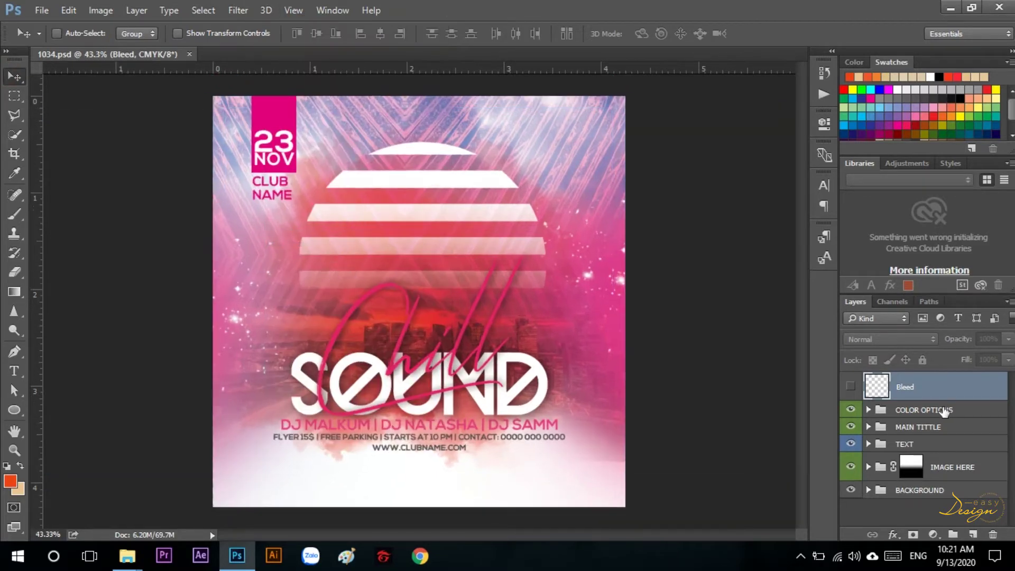
# Open the contents of the smart object inside the IMAGE HERE group for editing
pyautogui.click(869, 468)
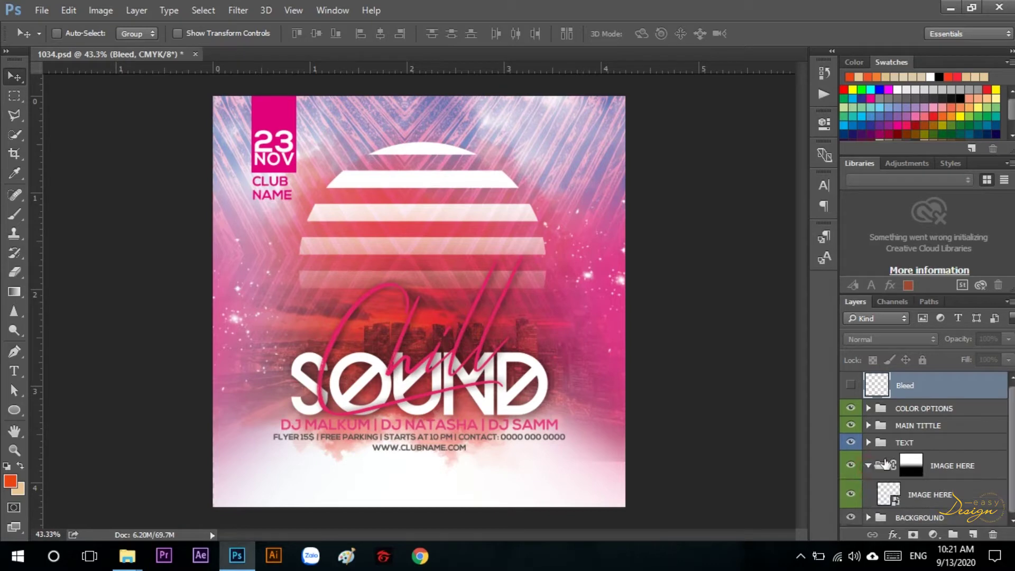
pyautogui.click(893, 494)
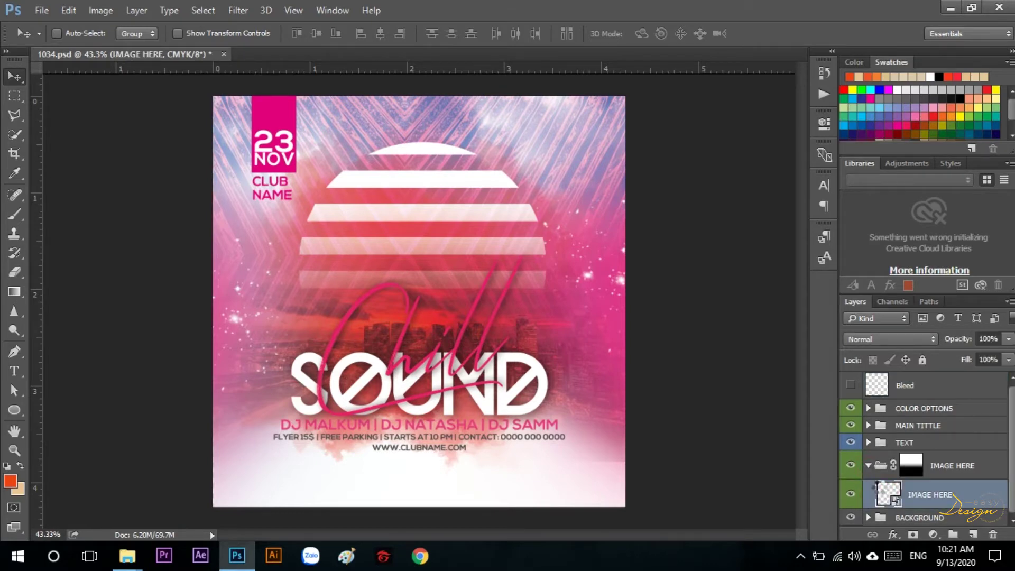
pyautogui.doubleClick(888, 493)
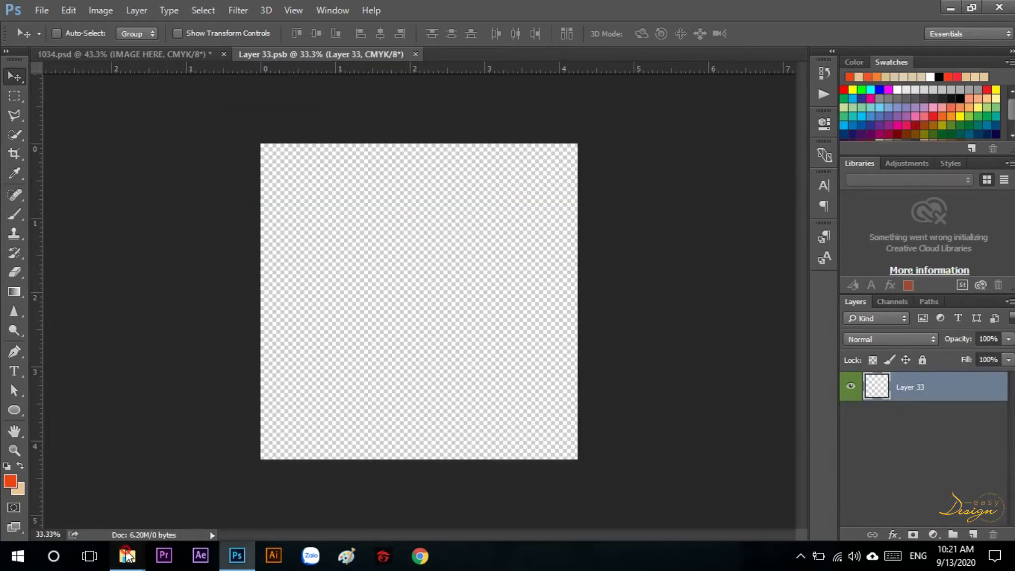
# Place the background-removed PNG of the woman in sunglasses from the 0.easy degn folder into the smart object, keeping its default size
pyautogui.moveTo(127, 556)
pyautogui.click(244, 494)
pyautogui.scroll(-2, 468, 312)
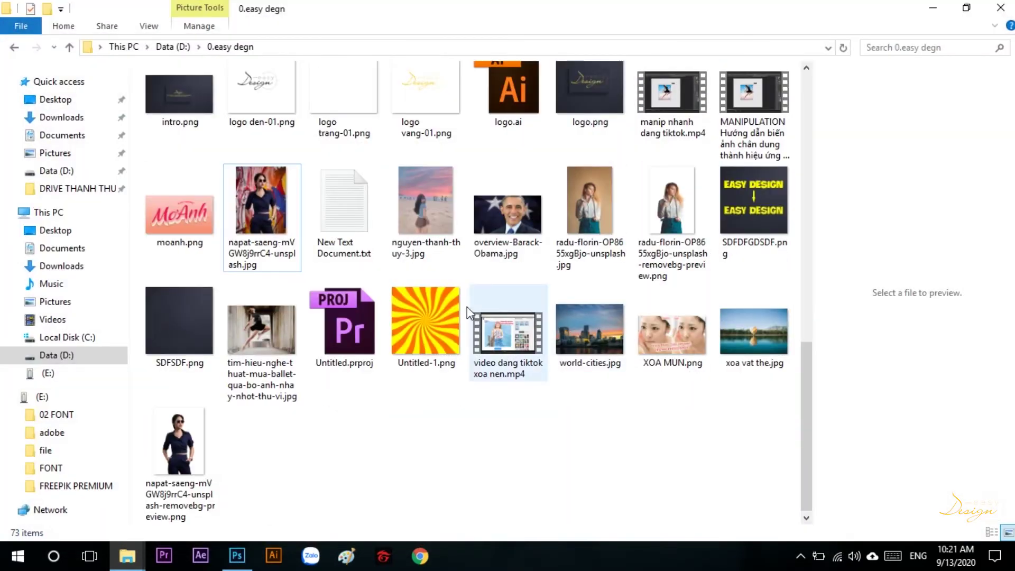
pyautogui.moveTo(179, 445); pyautogui.dragTo(405, 341)
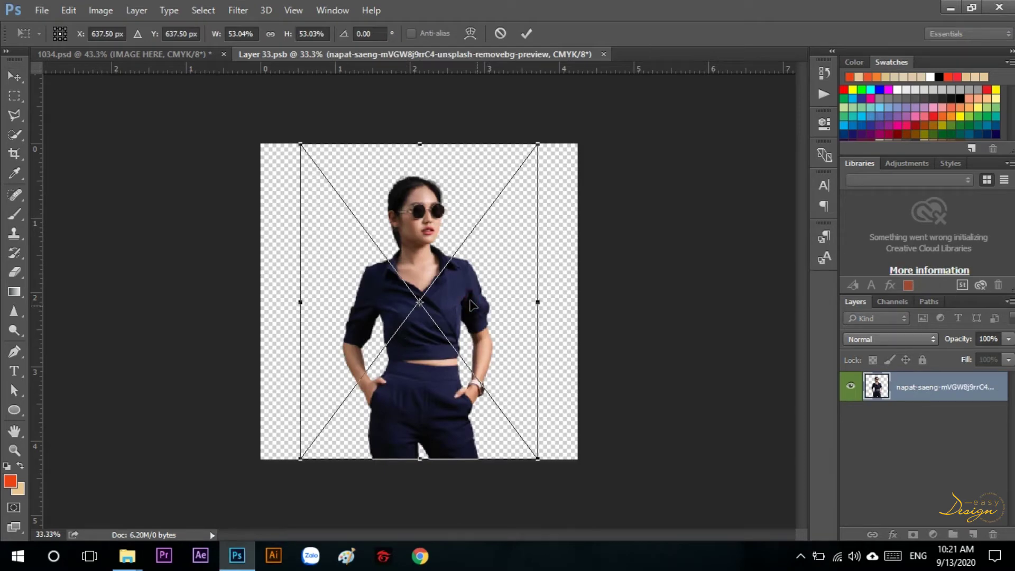
pyautogui.press('Return')
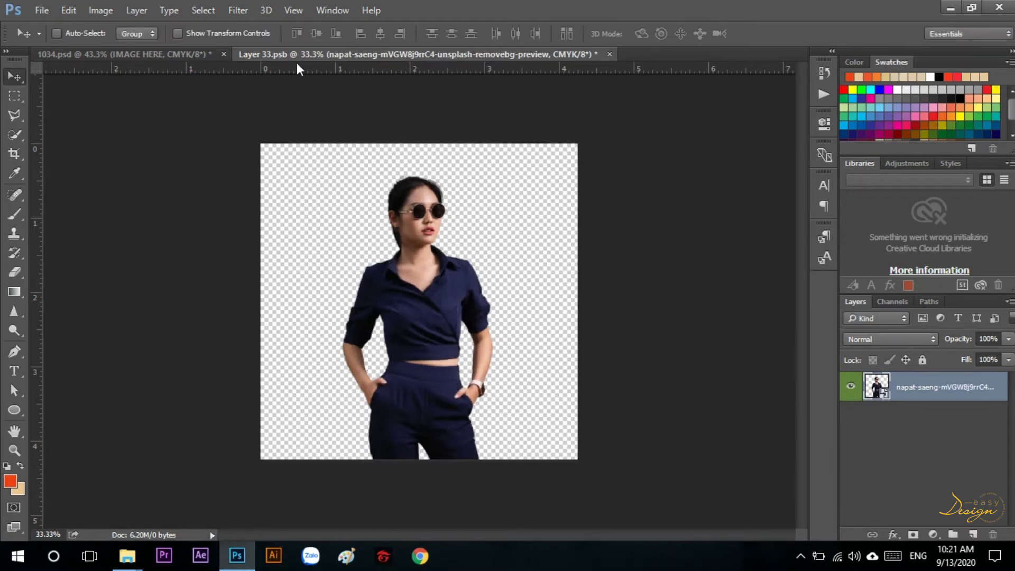
# Save the smart object's contents and return to the 1034.psd poster document
pyautogui.click(42, 10)
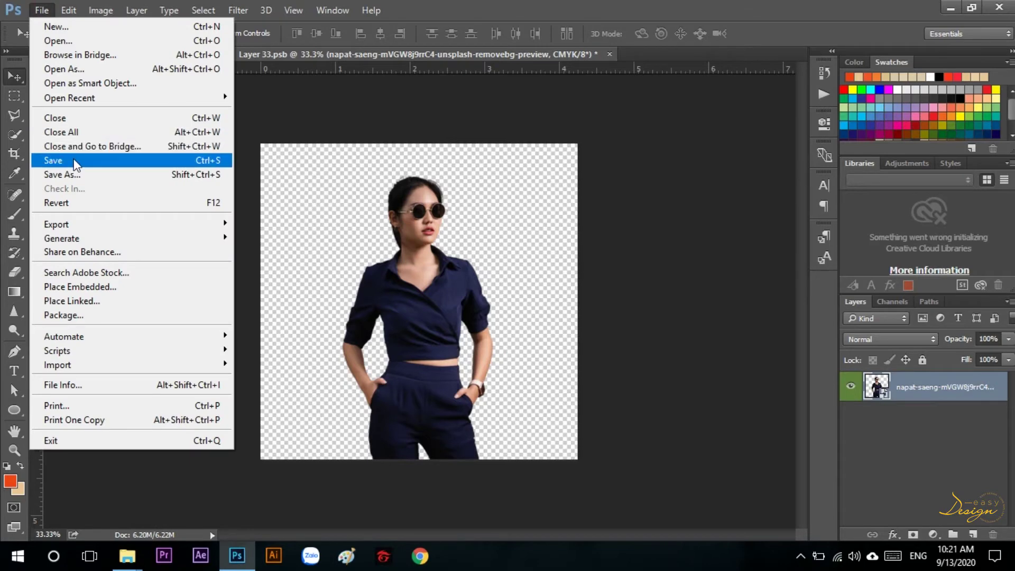
pyautogui.click(56, 160)
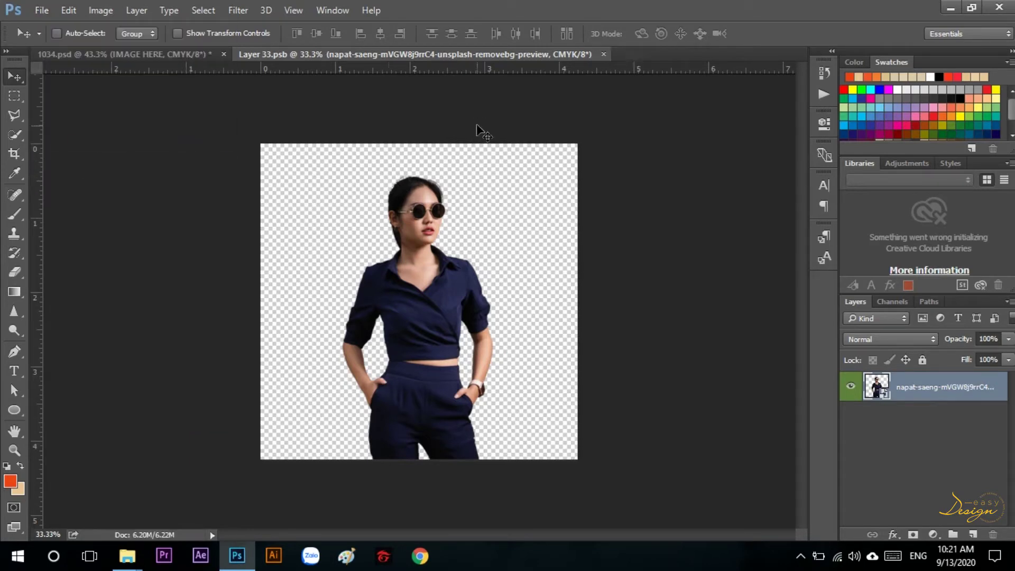
pyautogui.hotkey('ctrl', 'Tab')
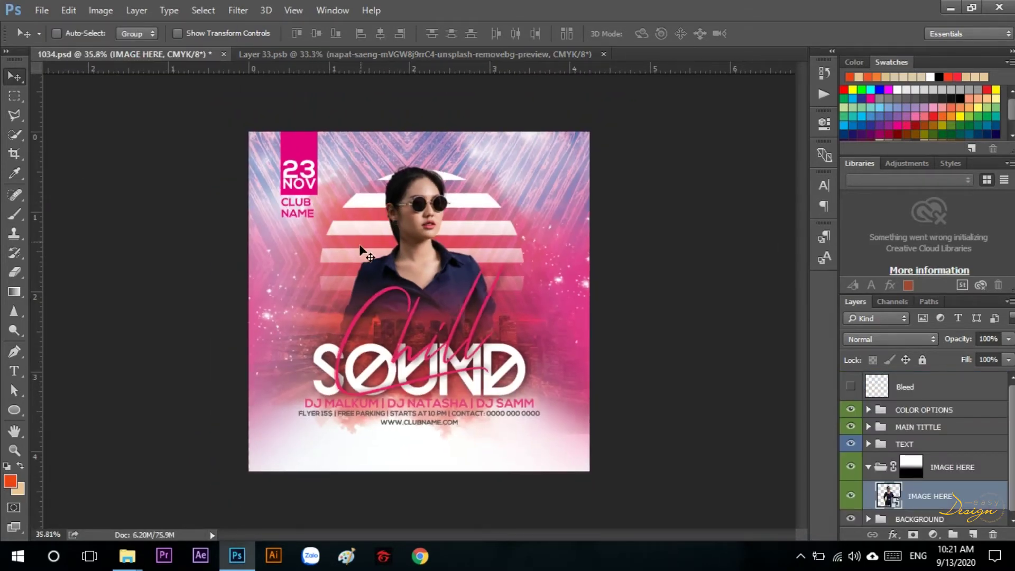
# Expand the TEXT group and toggle the visibility of the TEXT and MAIN TITTLE groups to identify their contents
pyautogui.click(868, 444)
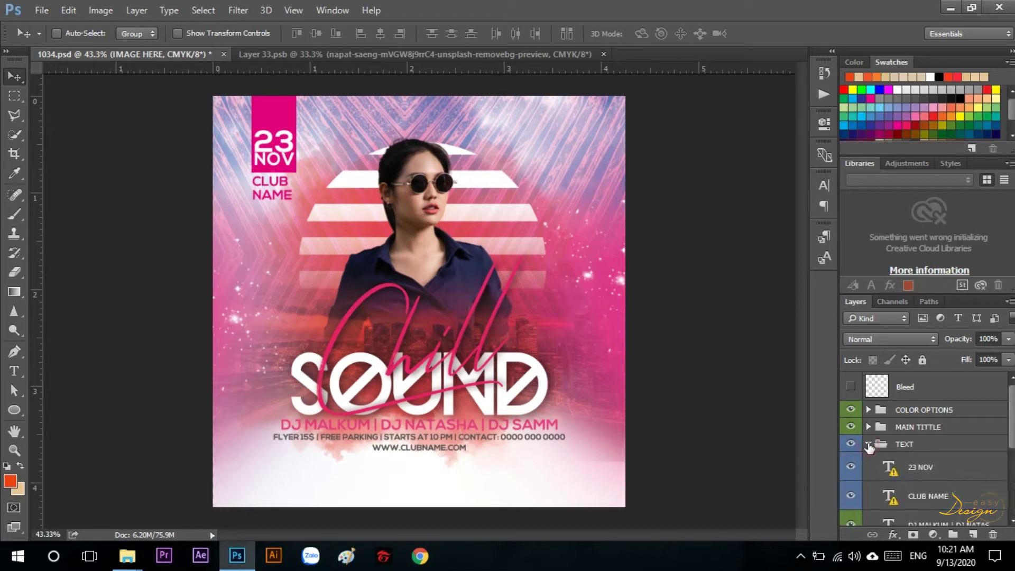
pyautogui.click(849, 445)
pyautogui.click(850, 445)
pyautogui.click(850, 427)
pyautogui.click(850, 426)
# Replace the script word "Chill" in the MAIN TITTLE group with "Photoshop", accepting the font substitution
pyautogui.click(869, 427)
pyautogui.click(892, 451)
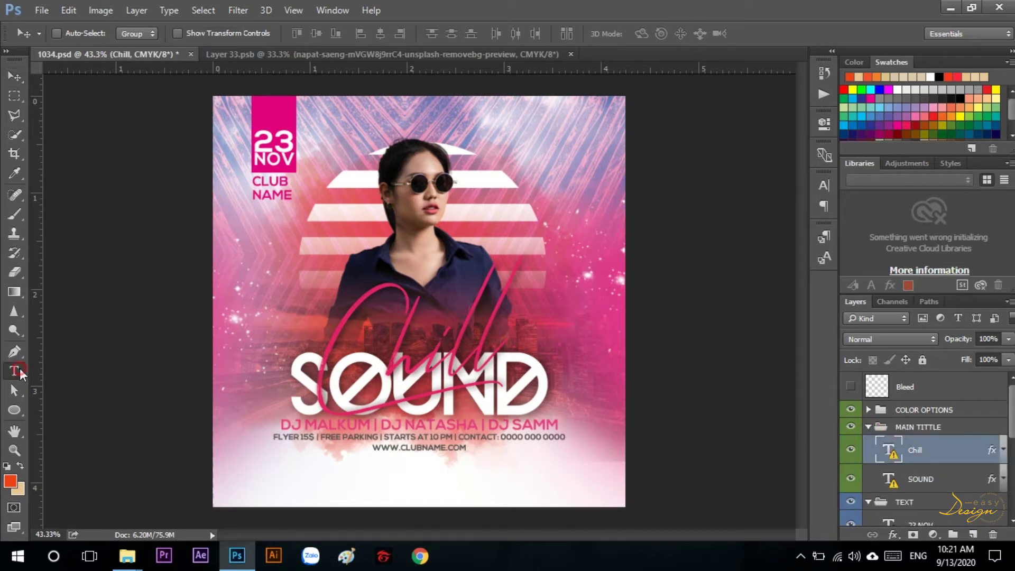
pyautogui.click(19, 373)
pyautogui.click(426, 353)
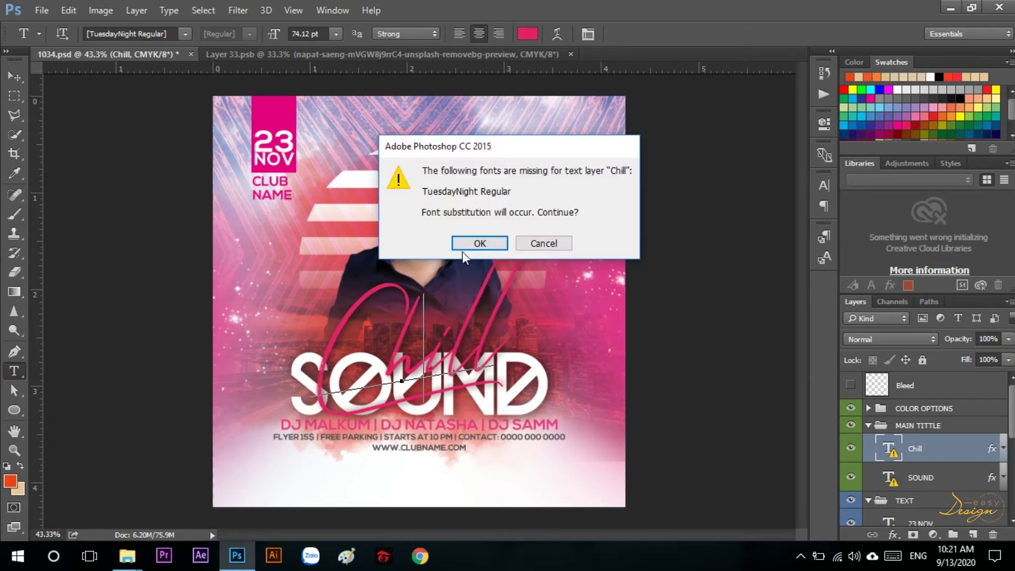
pyautogui.click(476, 243)
pyautogui.hotkey('ctrl', 'a')
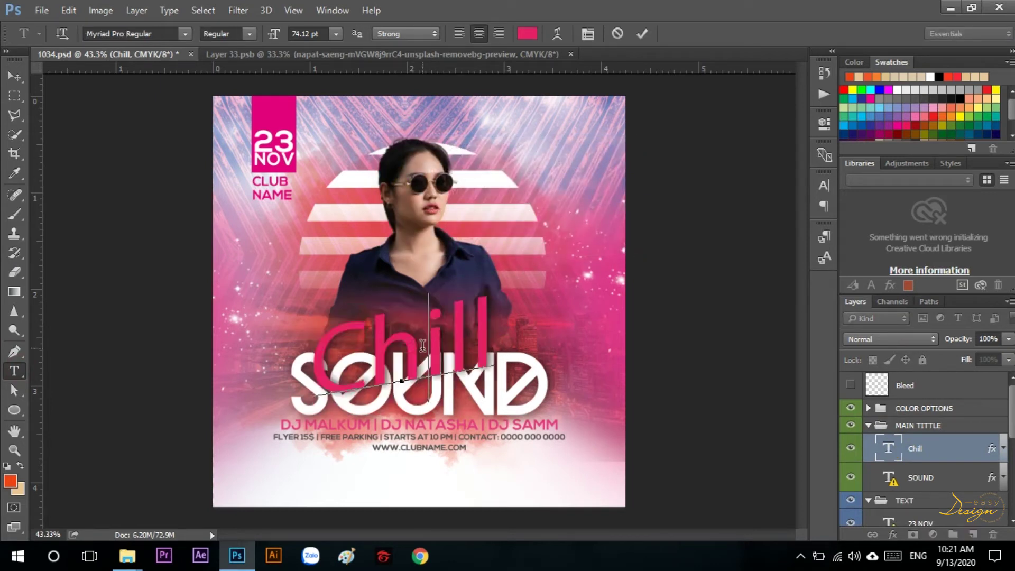
pyautogui.write('Photoshop')
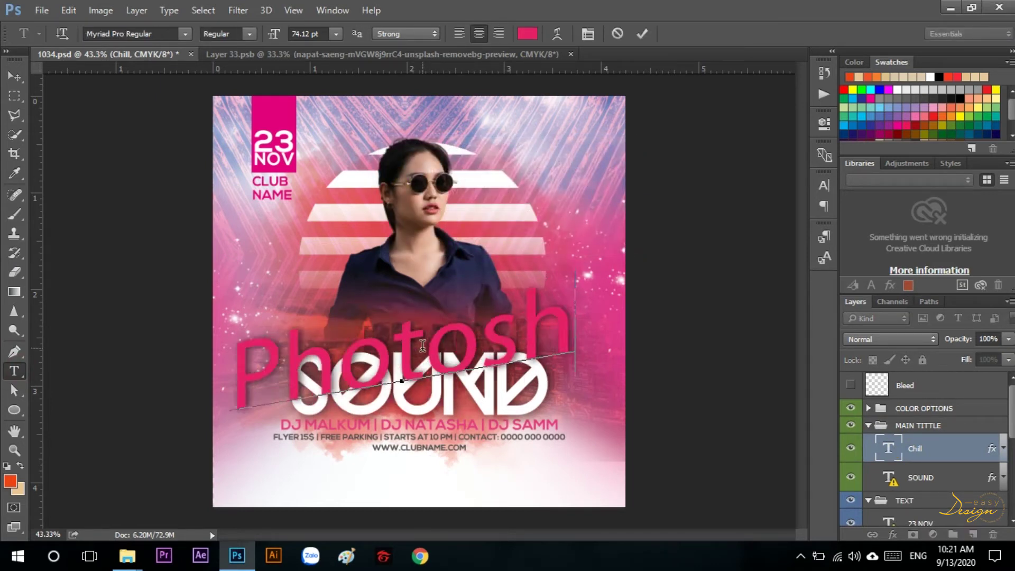
# Scale the slanted "Photoshop" title down so that it fits within the poster's width
pyautogui.click(15, 77)
pyautogui.hotkey('ctrl', 't')
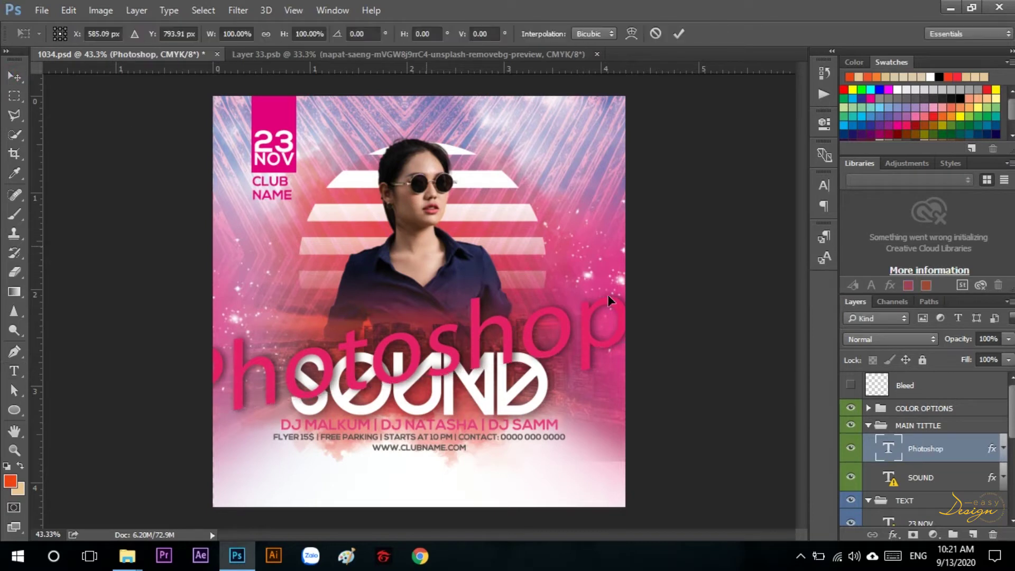
pyautogui.moveTo(629, 261); pyautogui.dragTo(562, 287)
pyautogui.press('Return')
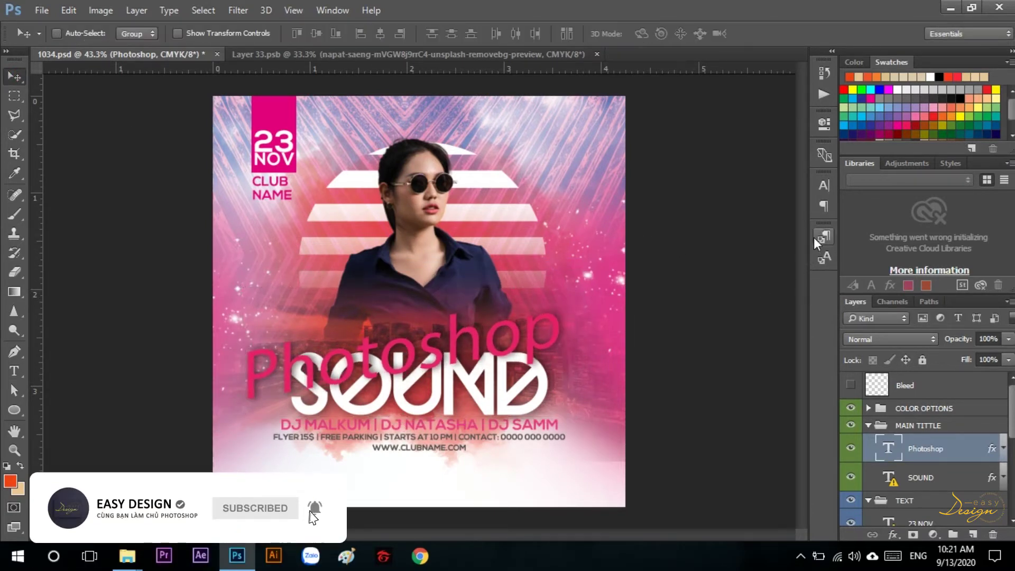
# Change the font of the "Photoshop" title to the script typeface Sheila VNF Regular
pyautogui.click(827, 186)
pyautogui.click(734, 194)
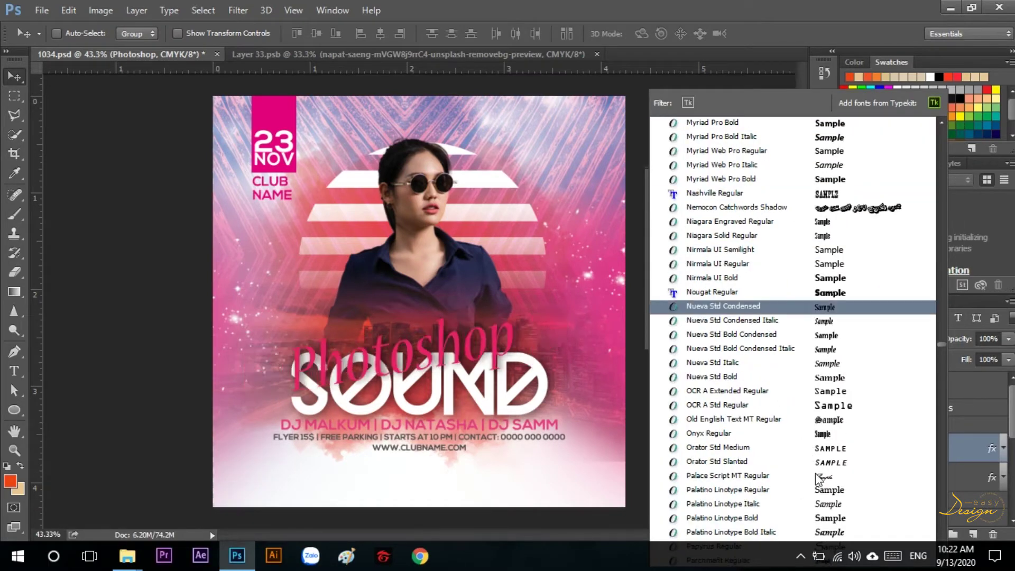
pyautogui.scroll(-2, 821, 474)
pyautogui.scroll(-4, 819, 472)
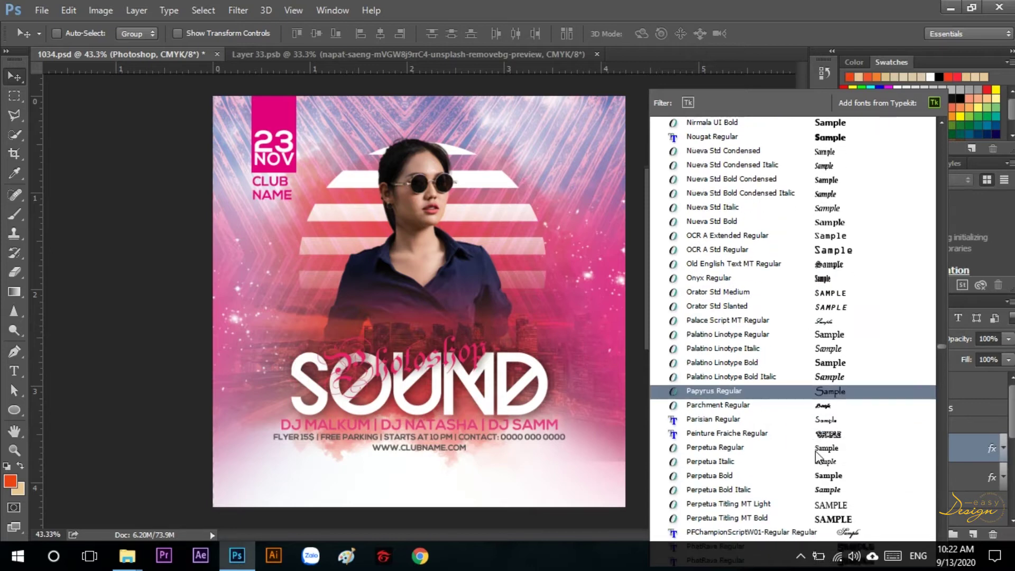
pyautogui.scroll(-6, 821, 433)
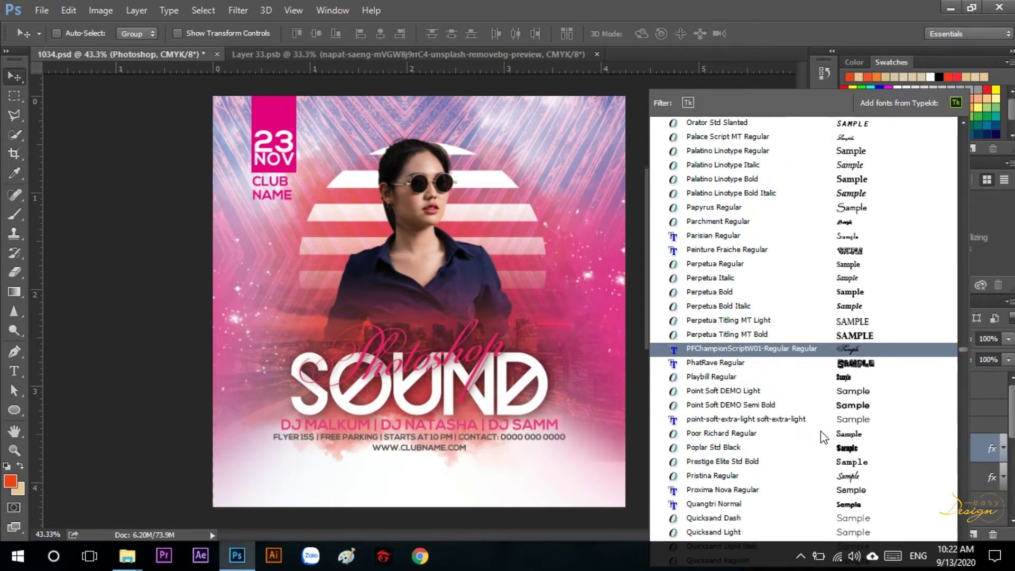
pyautogui.scroll(-15, 826, 396)
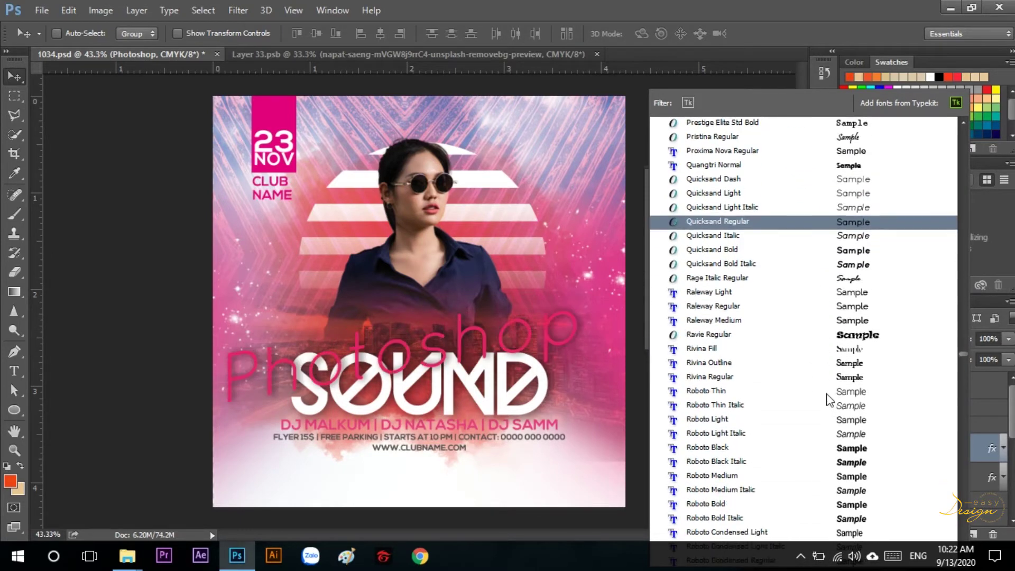
pyautogui.scroll(-4, 828, 400)
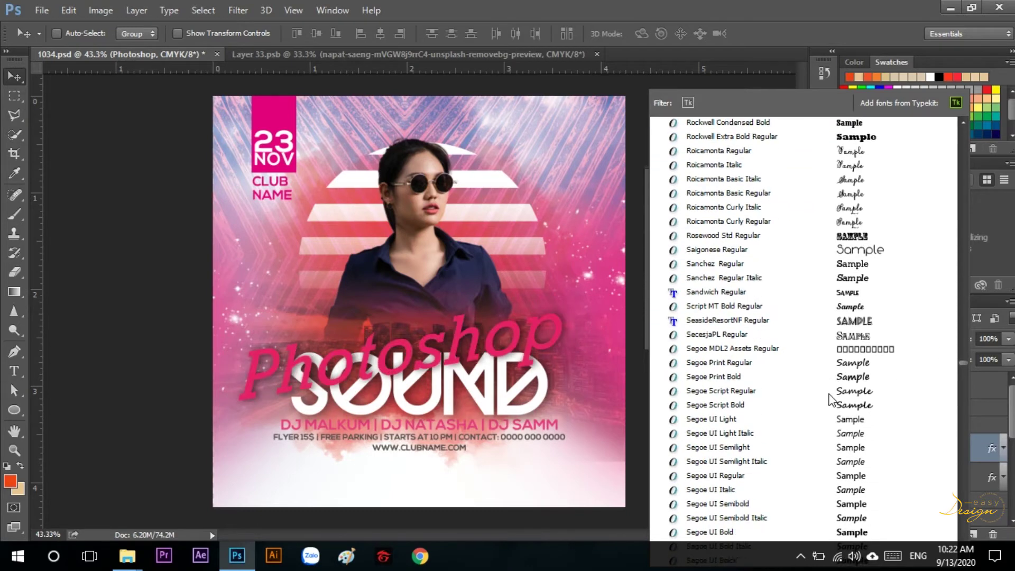
pyautogui.moveTo(962, 366); pyautogui.dragTo(963, 374)
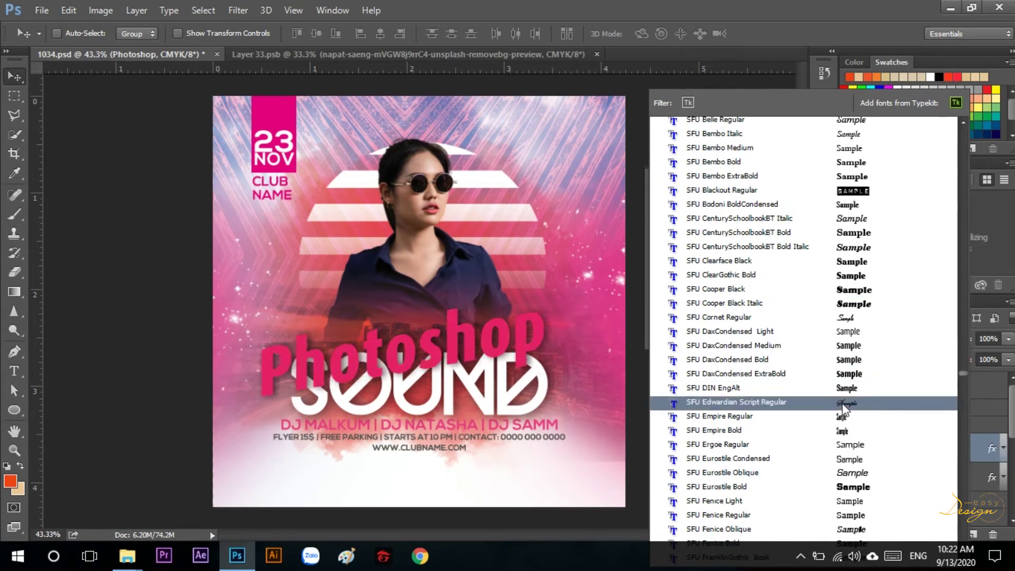
pyautogui.scroll(-6, 852, 406)
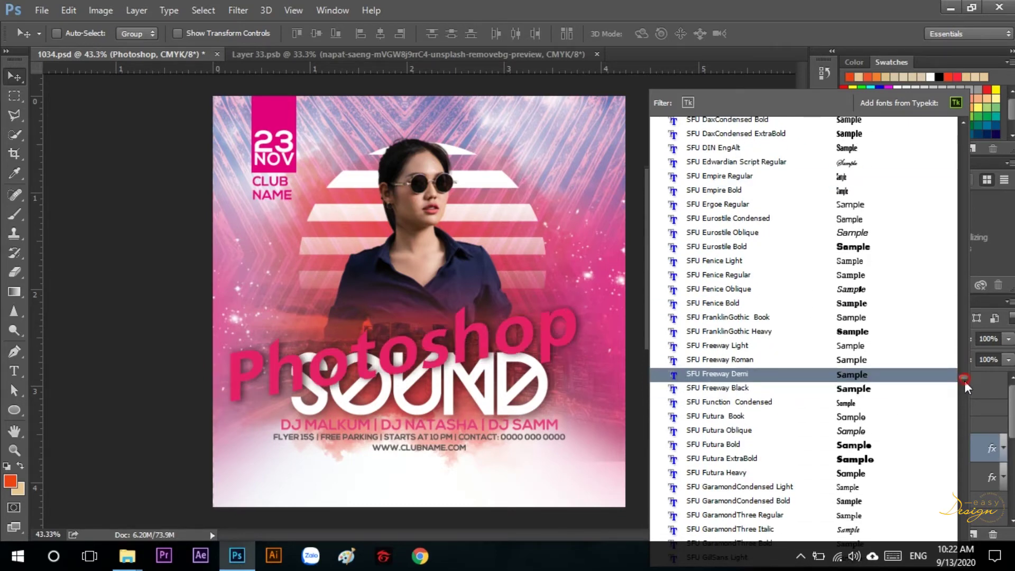
pyautogui.moveTo(965, 381); pyautogui.dragTo(965, 401)
pyautogui.click(850, 478)
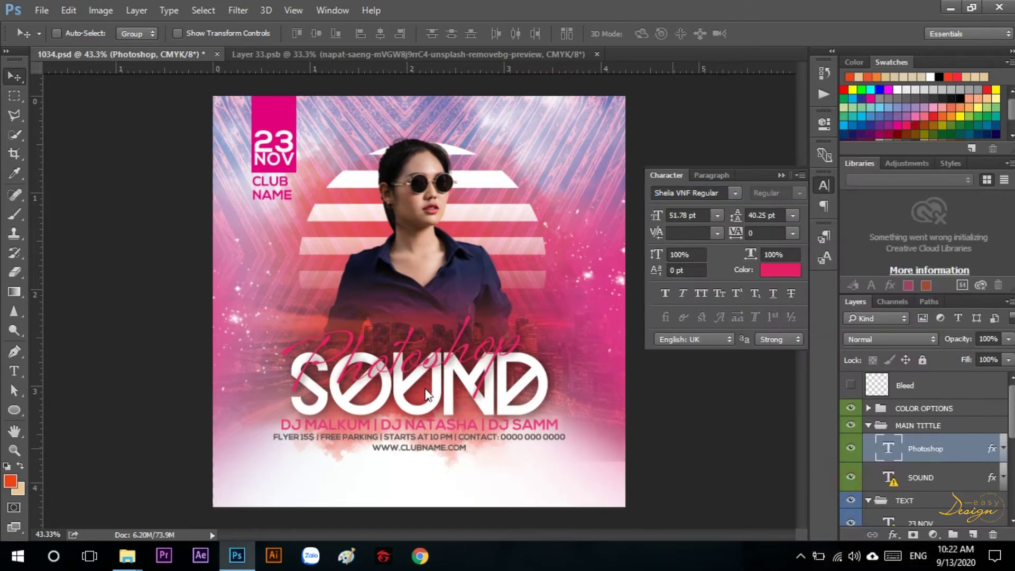
pyautogui.scroll(1, 449, 370)
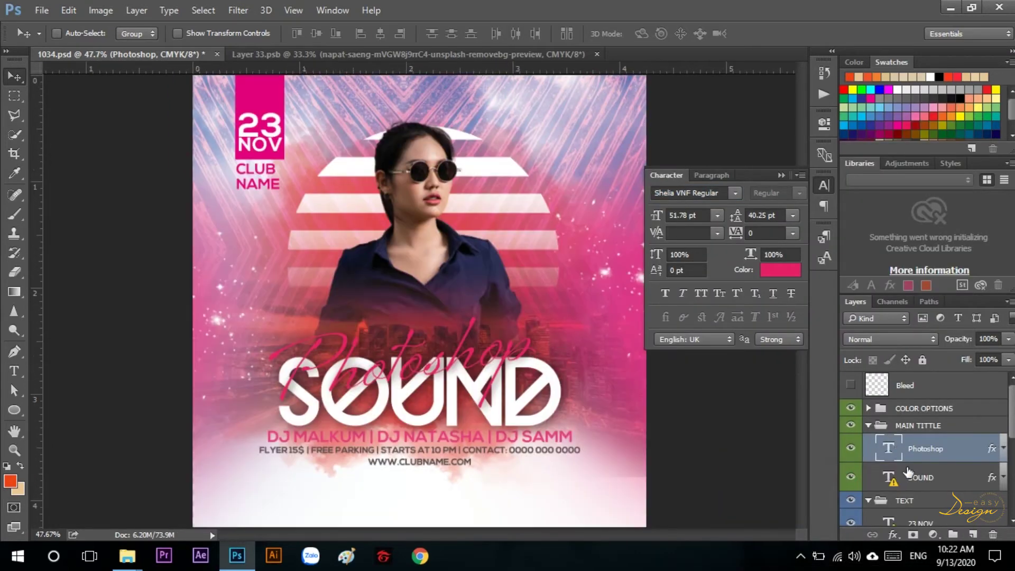
pyautogui.click(908, 473)
pyautogui.press('t')
pyautogui.click(418, 400)
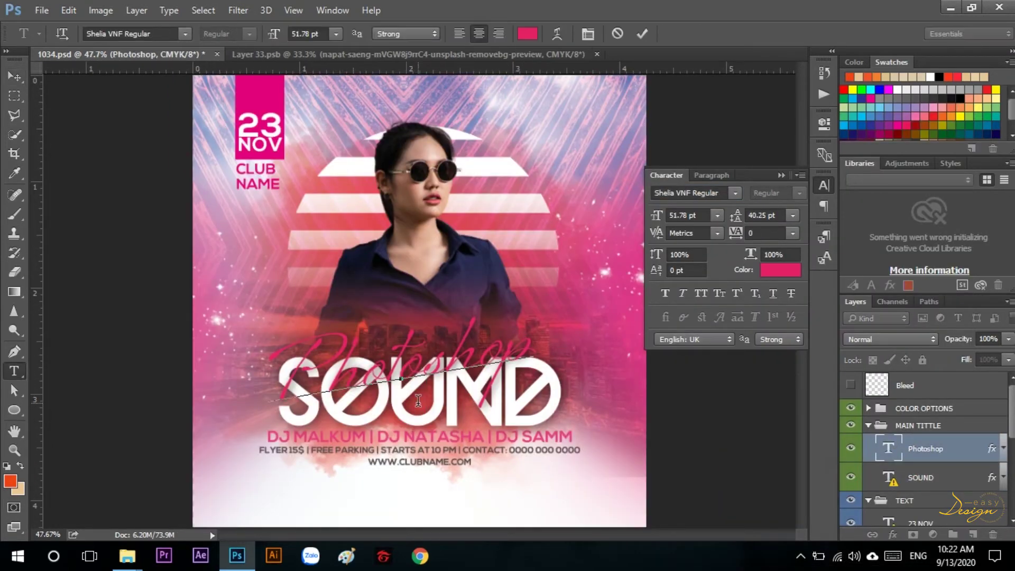
pyautogui.click(13, 78)
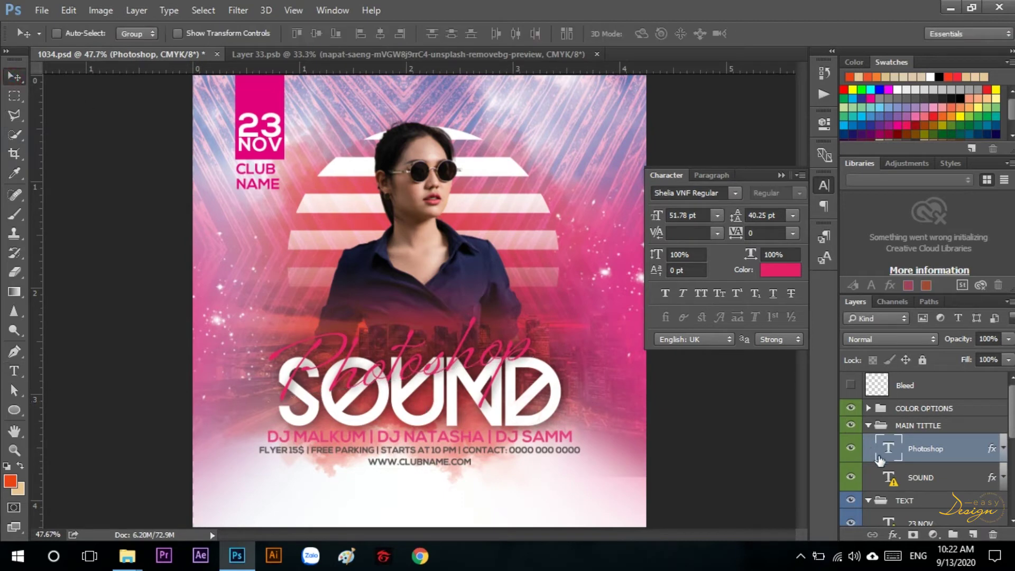
# Replace the title text "SOUND" with "EASY DESIGN", accepting the font substitution
pyautogui.doubleClick(894, 477)
pyautogui.click(480, 243)
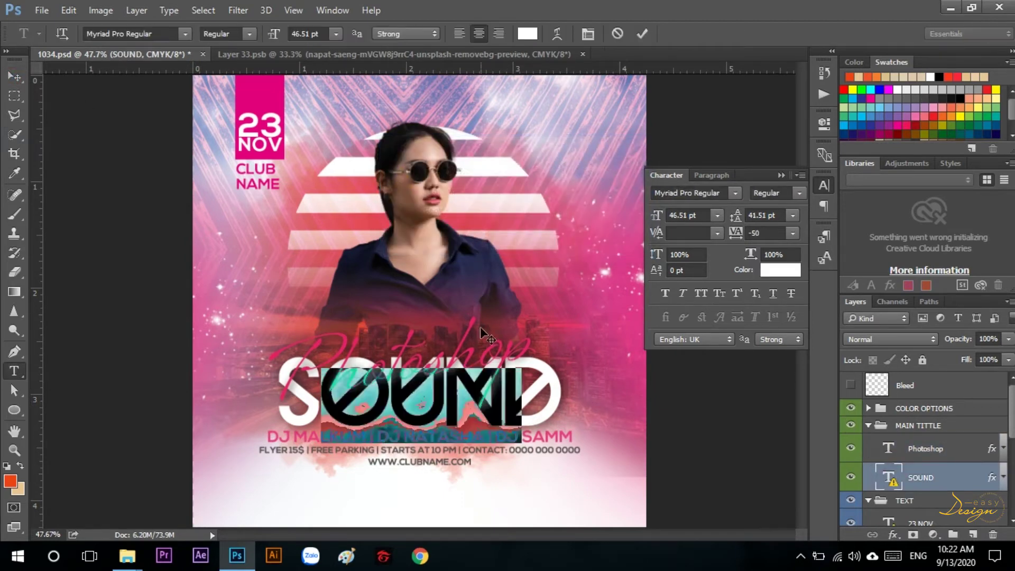
pyautogui.write('EASY')
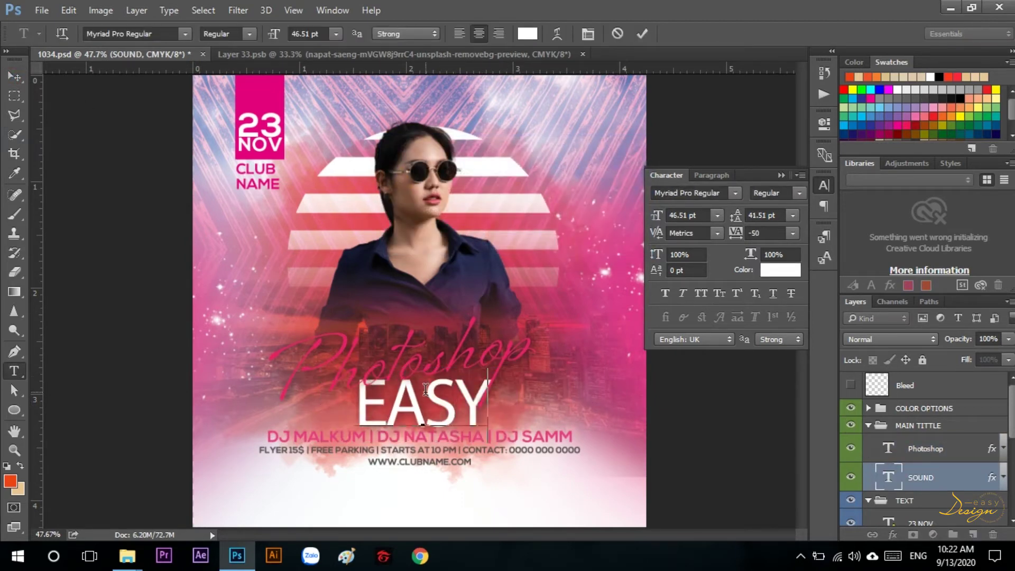
pyautogui.write(' DESIGN')
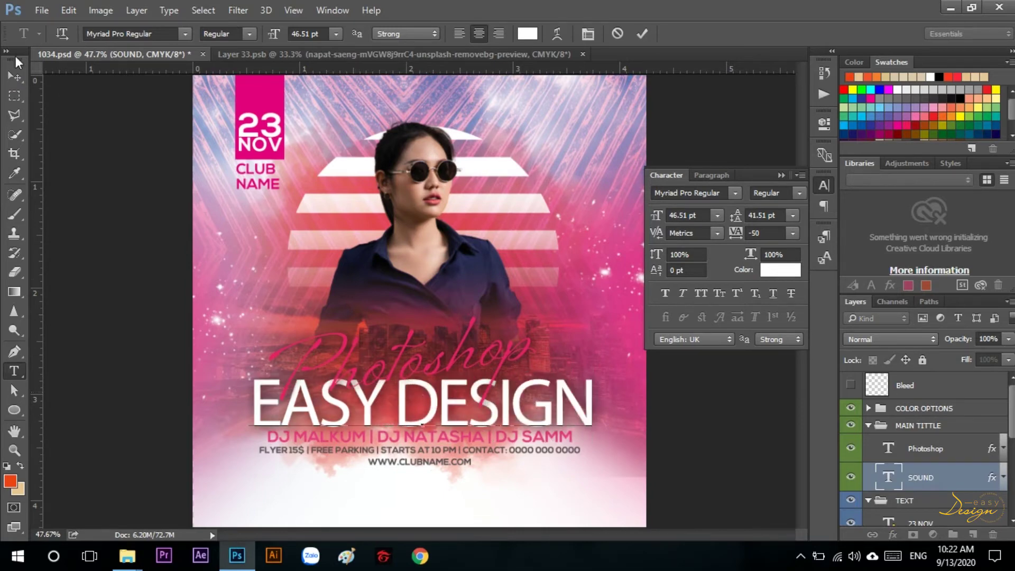
# Change the font of the "EASY DESIGN" title to SFU Syntax Black
pyautogui.click(14, 80)
pyautogui.click(736, 193)
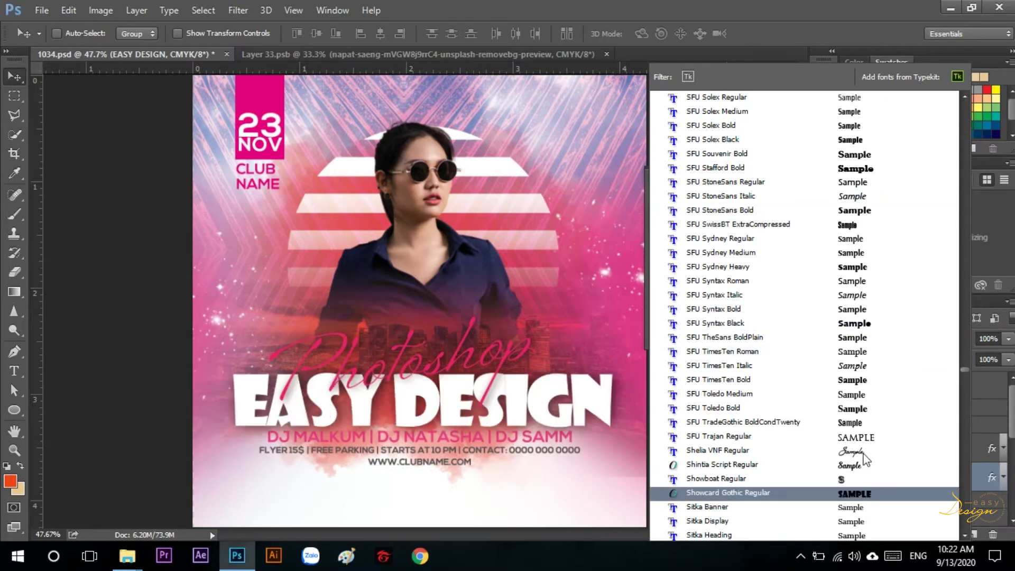
pyautogui.click(842, 322)
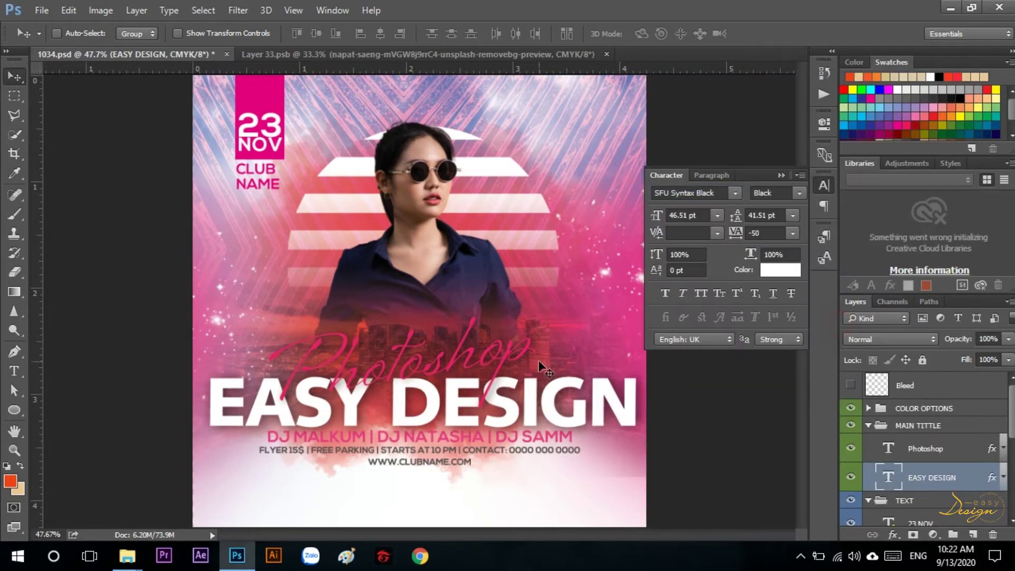
# Scale the "EASY DESIGN" title down to about 38.85 pt so that it fits within the poster's width
pyautogui.hotkey('ctrl', 't')
pyautogui.moveTo(638, 367); pyautogui.dragTo(603, 374)
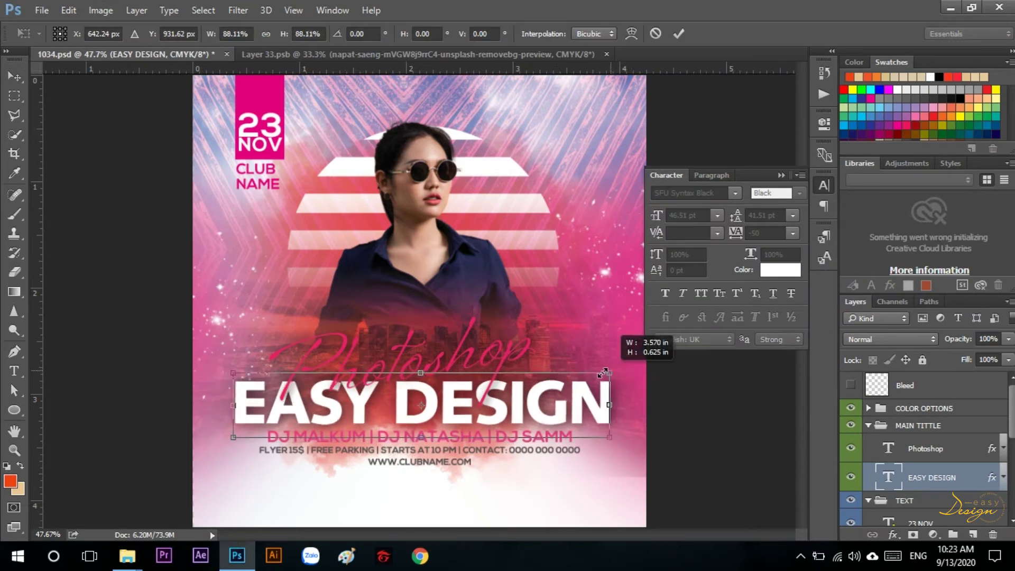
pyautogui.press('Return')
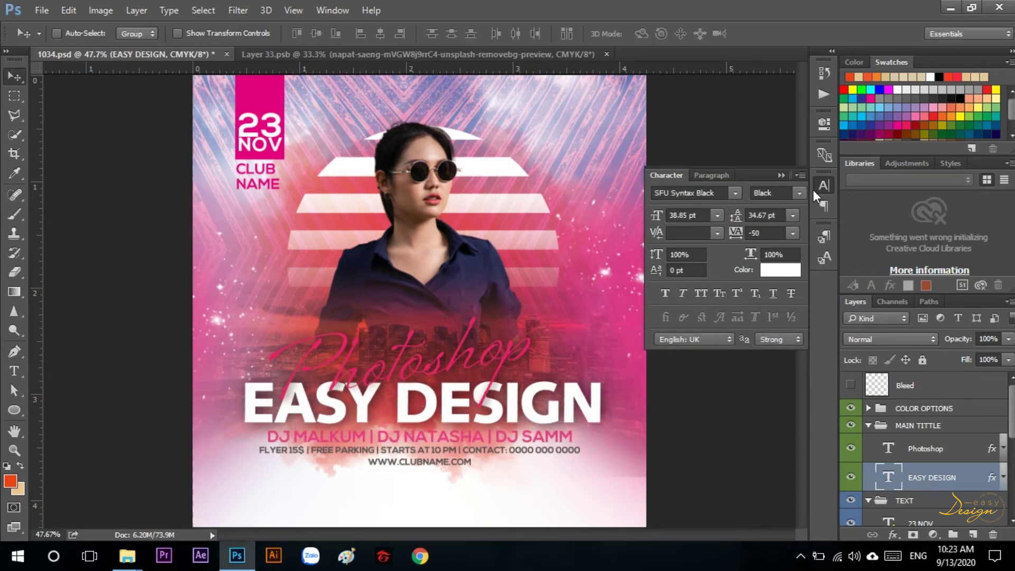
pyautogui.click(821, 182)
# Replace the pink DJ line under the title with "CÙNG BẠN LÀN CHỦ PHOTOSHOP", accepting the font substitution
pyautogui.scroll(2, 363, 455)
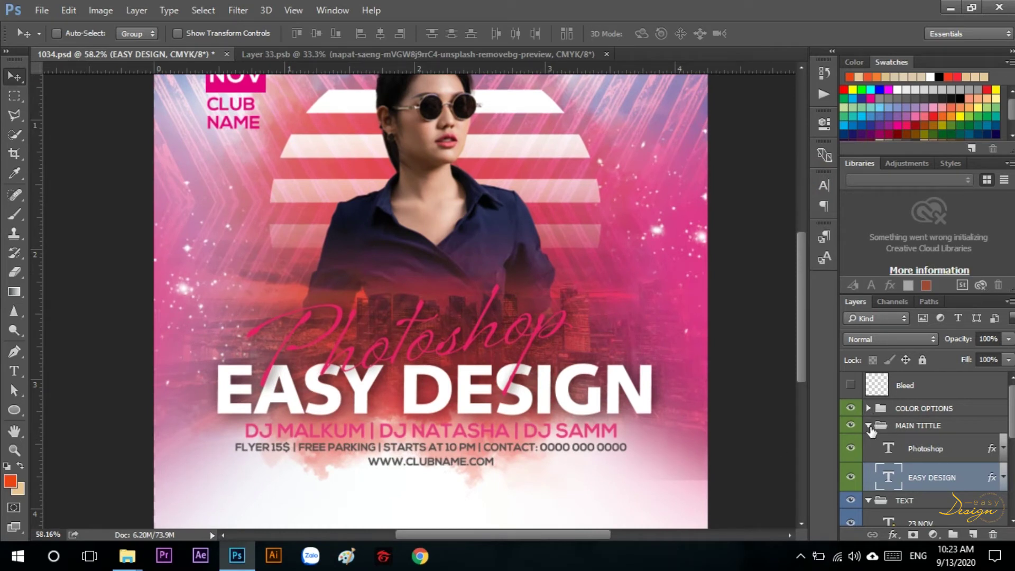
pyautogui.scroll(-5, 875, 432)
pyautogui.click(909, 442)
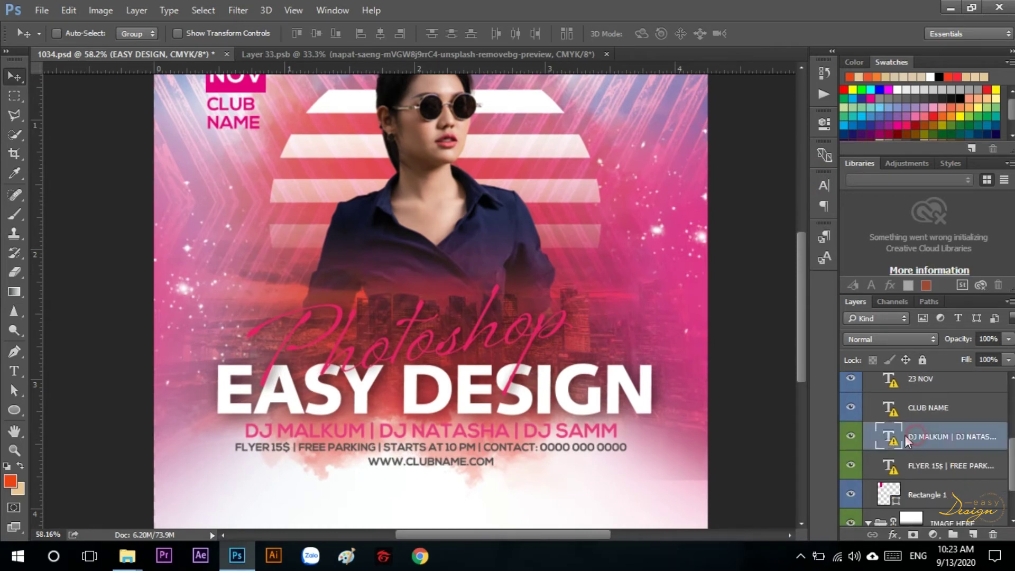
pyautogui.doubleClick(889, 437)
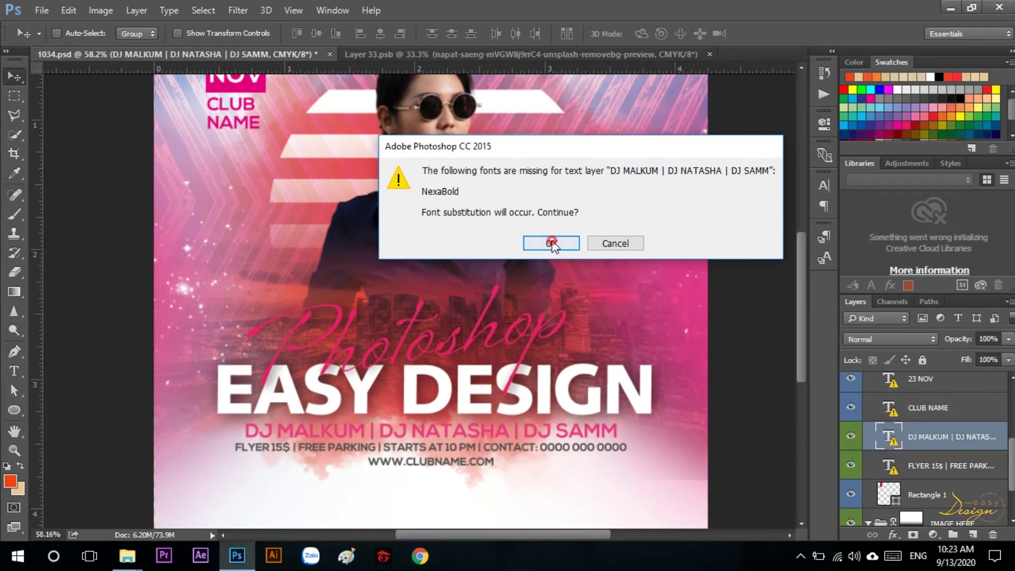
pyautogui.click(552, 243)
pyautogui.write('CUNG')
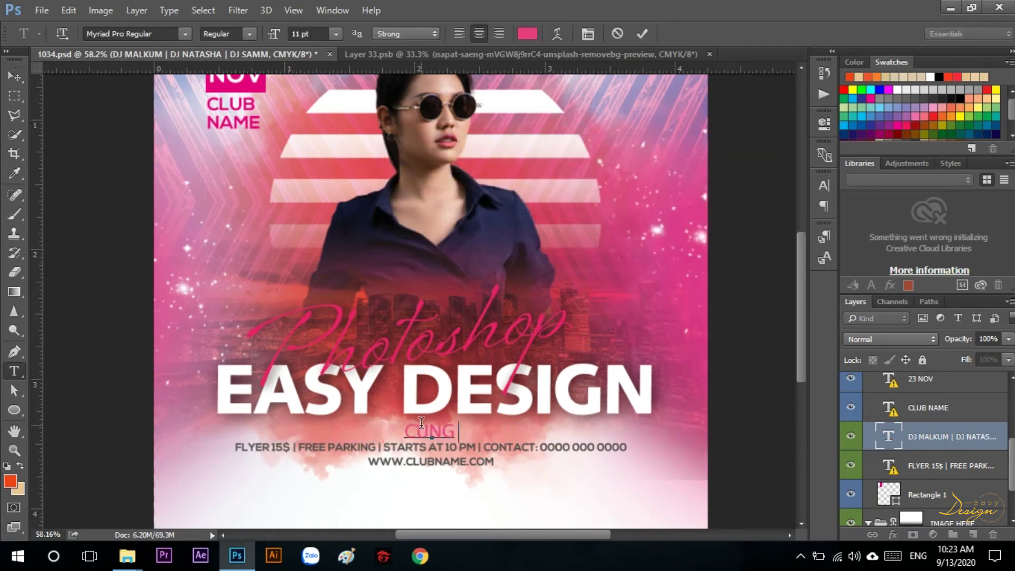
pyautogui.write(' BAN LAN CHU PHOT')
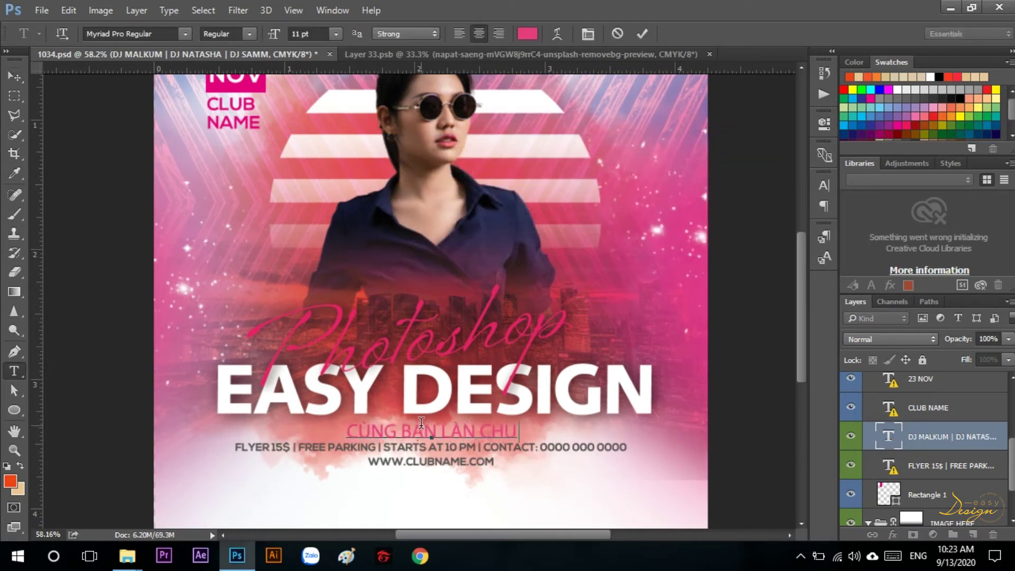
pyautogui.write('OSHOP')
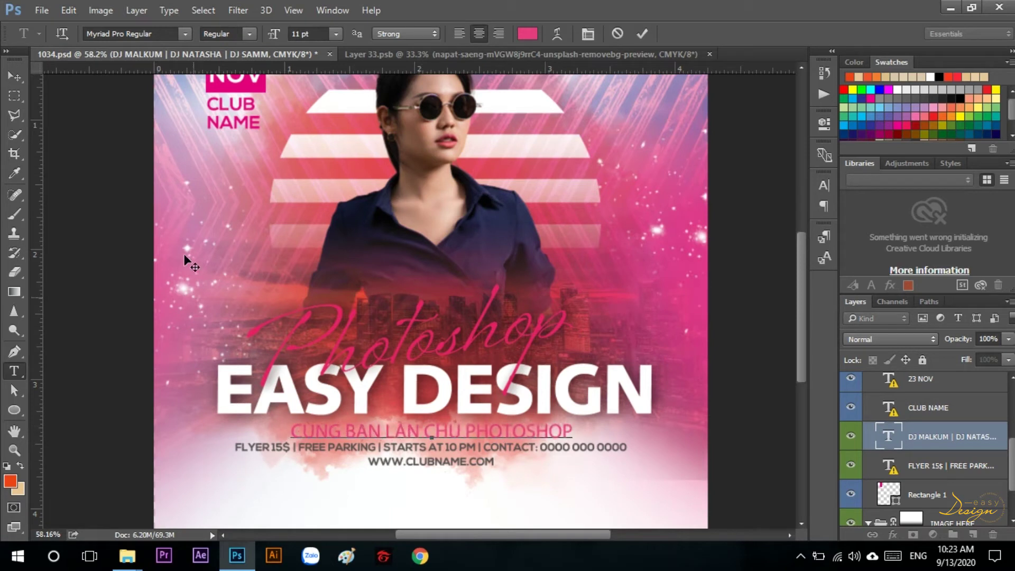
pyautogui.click(14, 77)
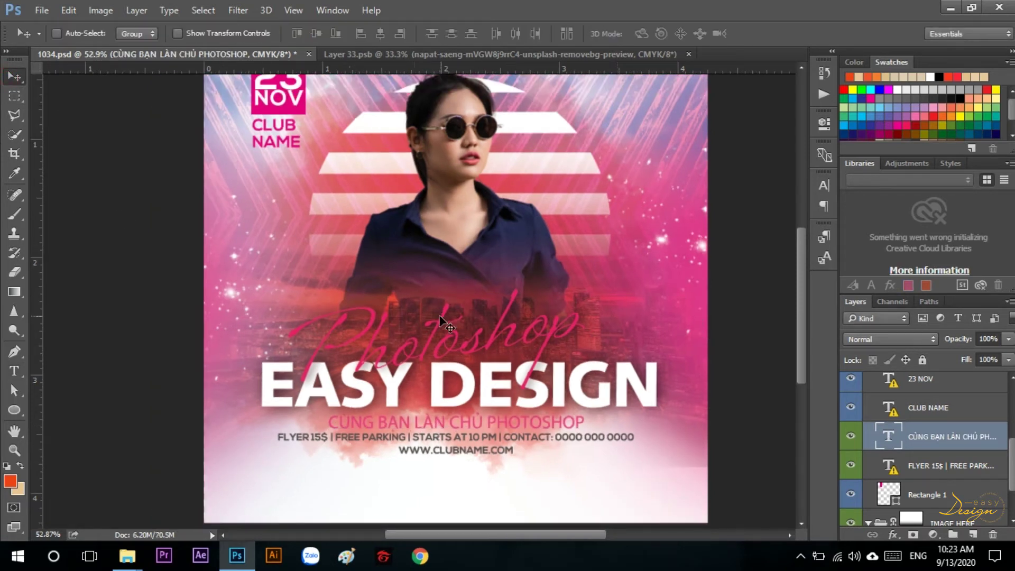
# Correct the word "LÀN" to "LÀM" in the pink line under the title
pyautogui.scroll(2, 559, 385)
pyautogui.press('t')
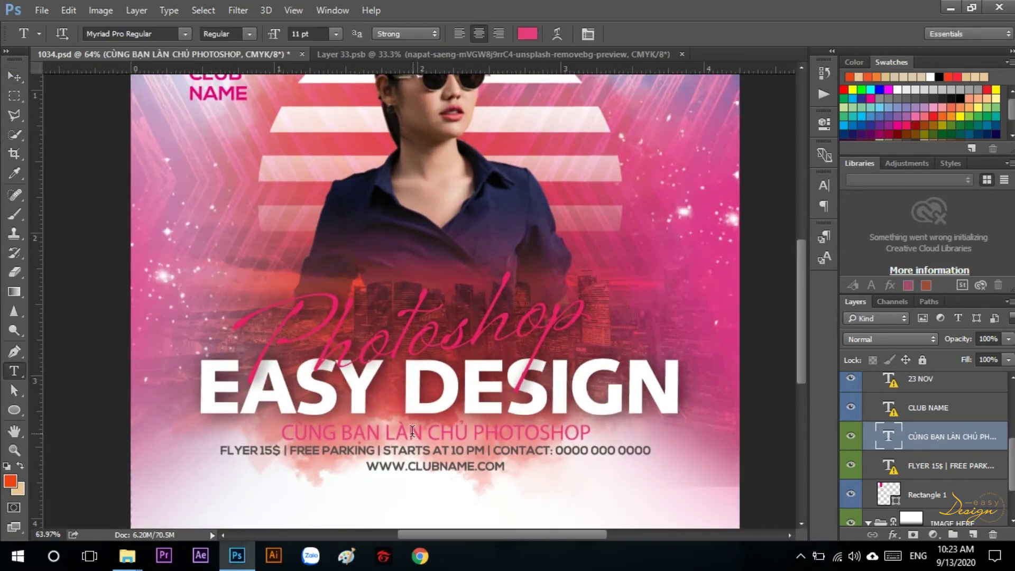
pyautogui.click(427, 432)
pyautogui.press('BackSpace')
pyautogui.write('M')
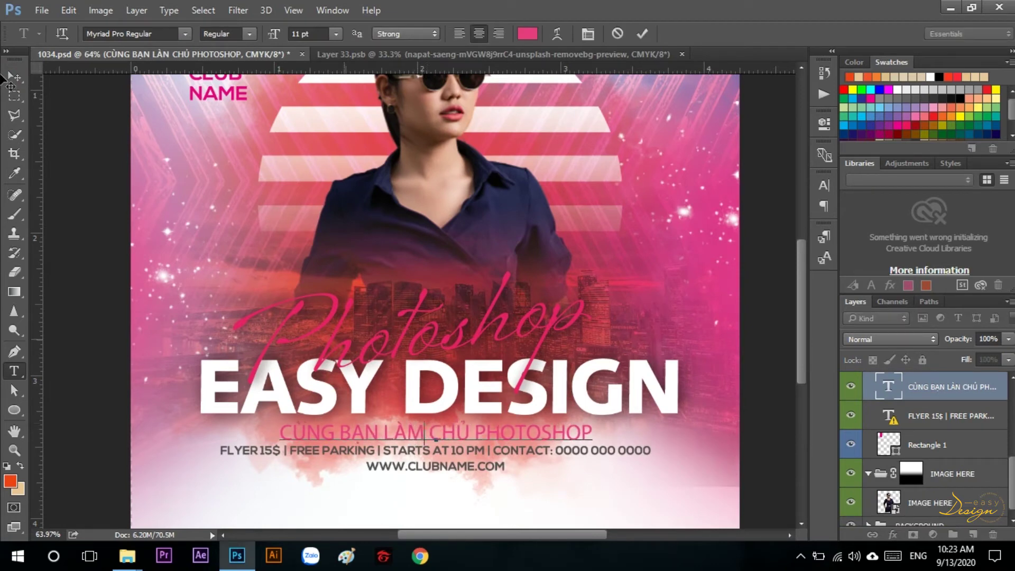
pyautogui.click(13, 76)
pyautogui.scroll(-3, 267, 94)
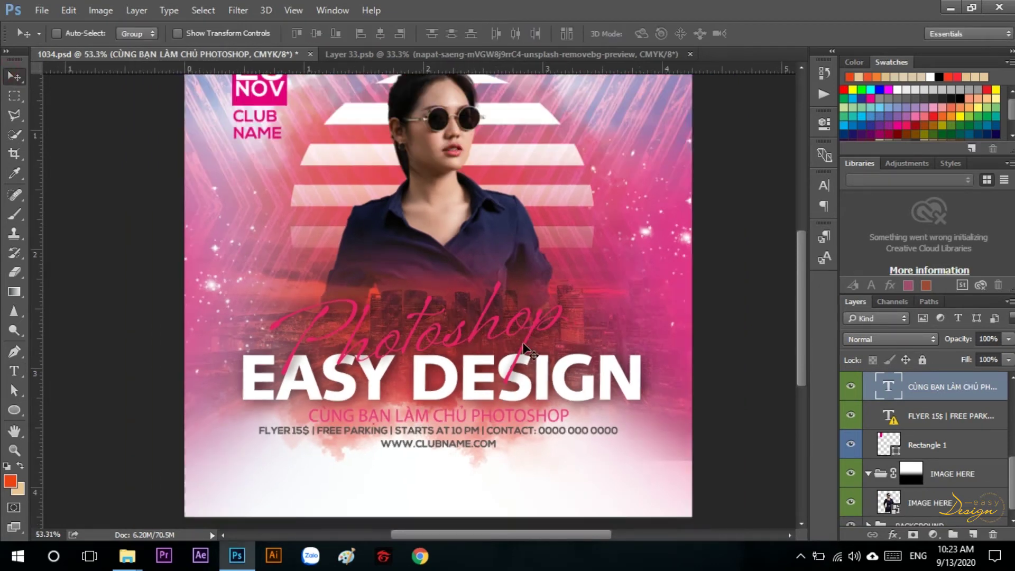
# Examine the COLOR OPTIONS, MAIN TITTLE and TEXT groups, toggling their visibility to identify what each controls on the poster
pyautogui.scroll(3, 267, 95)
pyautogui.scroll(3, 878, 418)
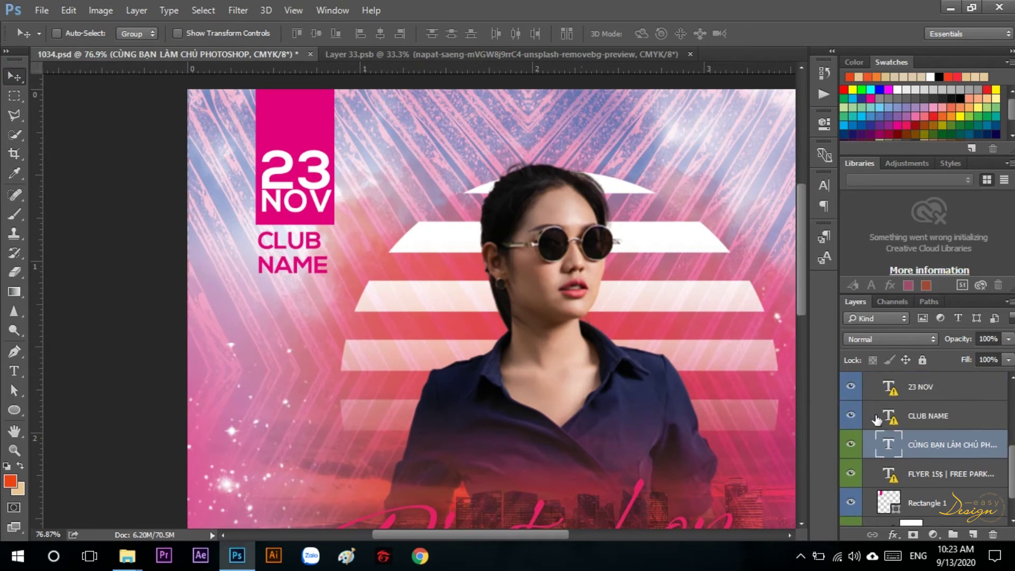
pyautogui.click(869, 390)
pyautogui.scroll(-1, 870, 400)
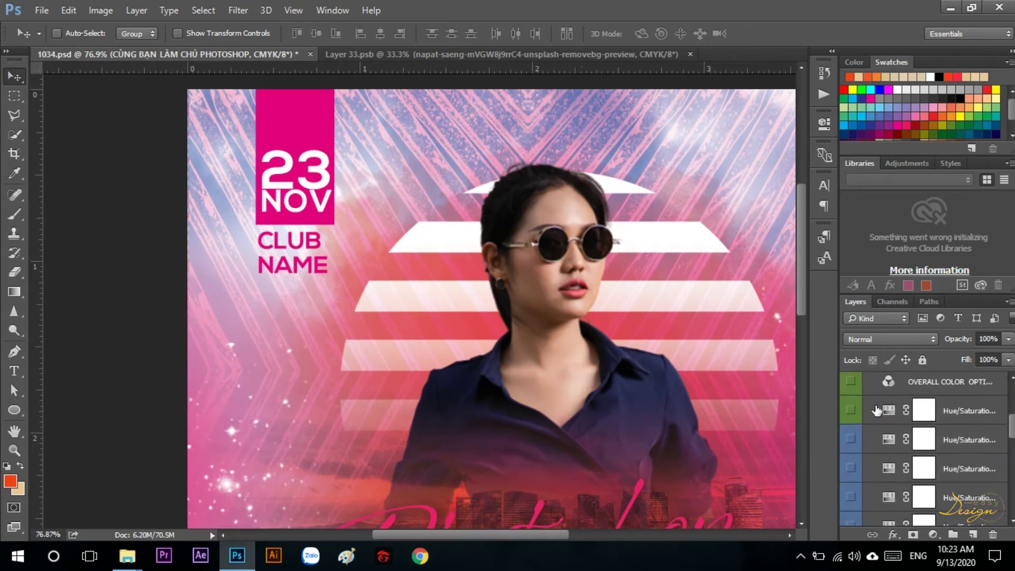
pyautogui.scroll(2, 867, 403)
pyautogui.click(869, 411)
pyautogui.click(852, 410)
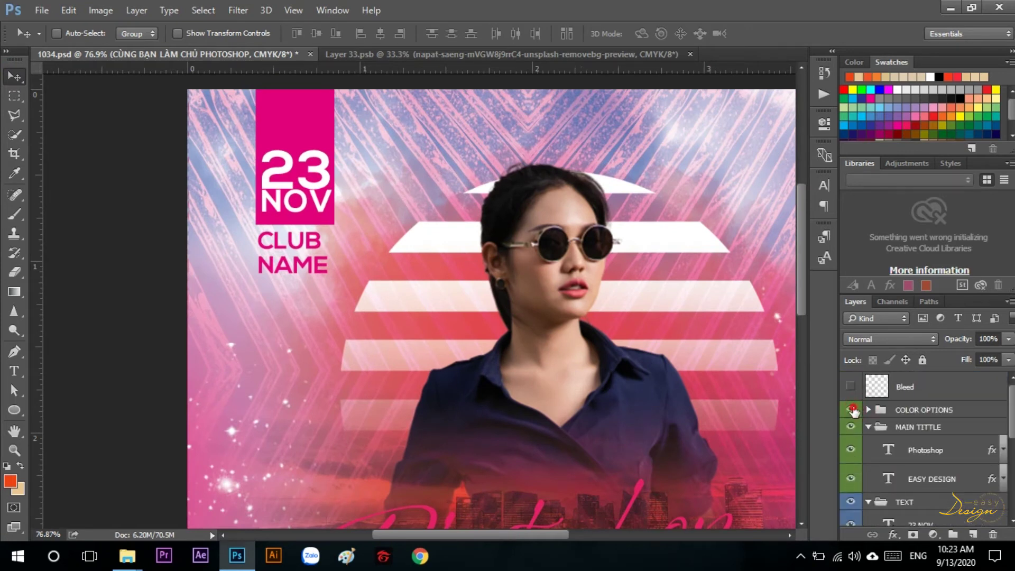
pyautogui.click(851, 427)
pyautogui.click(851, 427)
pyautogui.click(869, 427)
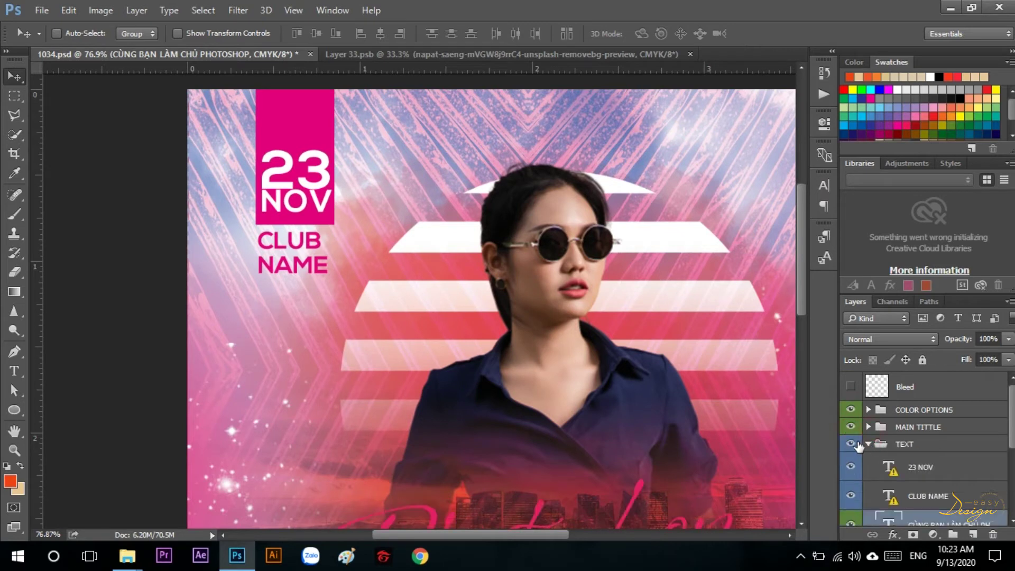
pyautogui.click(852, 445)
pyautogui.click(853, 445)
# Replace the "CLUB NAME" text below the date with "EASY DESIGN" on two lines, accepting the font substitution
pyautogui.scroll(-2, 921, 478)
pyautogui.click(921, 420)
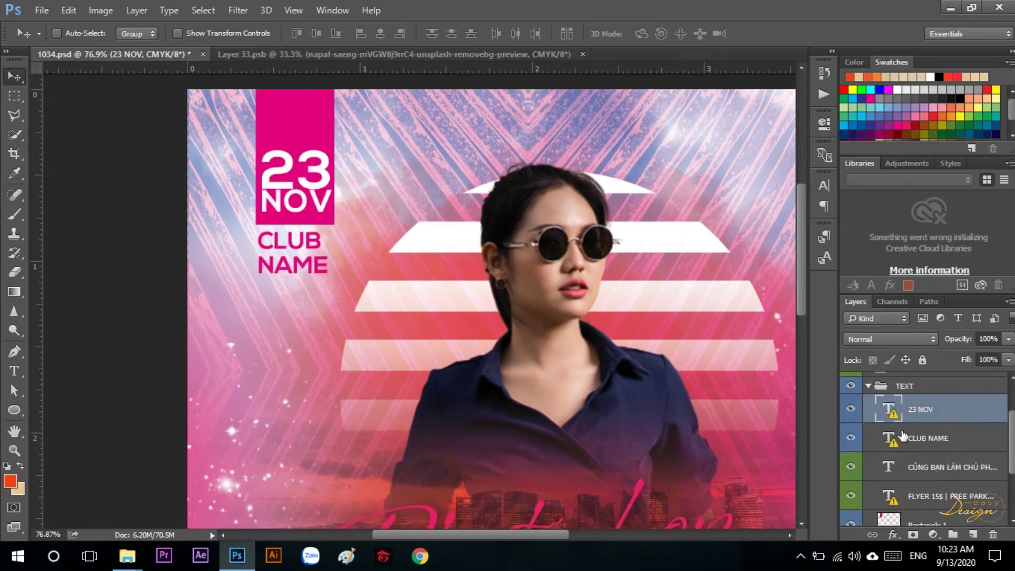
pyautogui.click(903, 436)
pyautogui.doubleClick(890, 439)
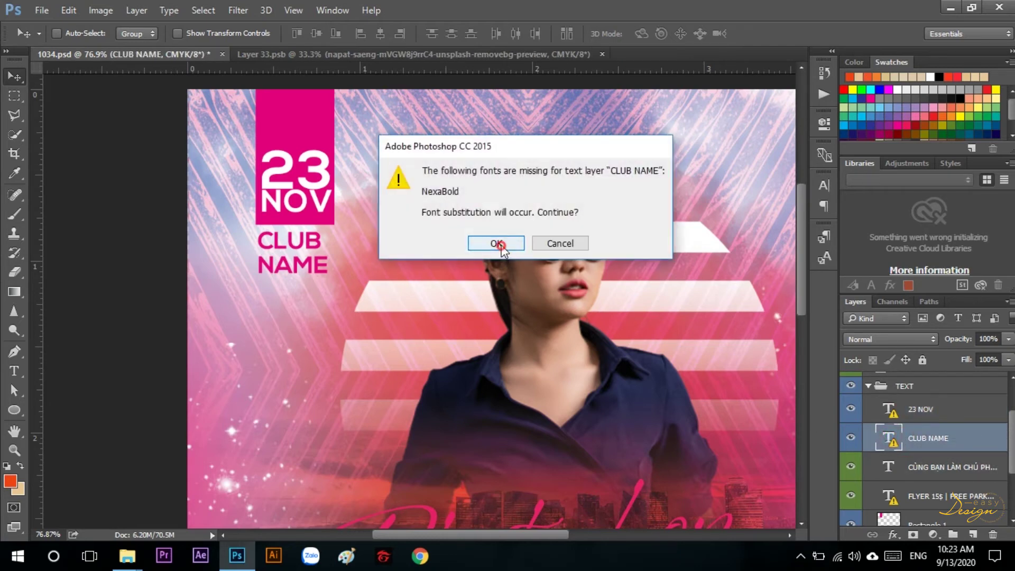
pyautogui.click(483, 250)
pyautogui.write('EASY')
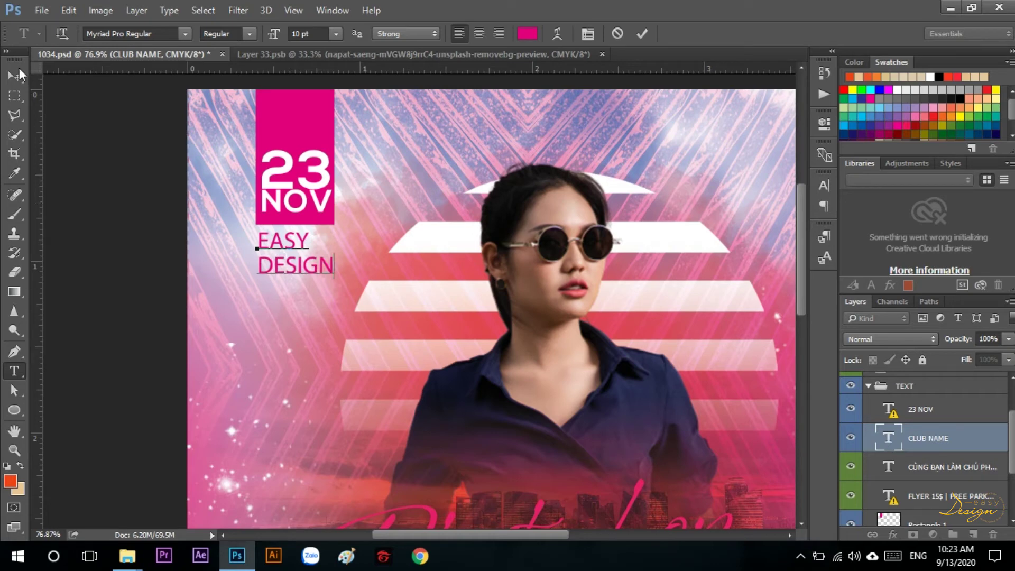
pyautogui.hotkey('ctrl', 'Return')
pyautogui.press('v')
# Replace the "23 NOV" date text with "LIKE", "SHARE" and "SUBSCRIBE" on three lines, accepting the font substitution
pyautogui.scroll(-3, 340, 159)
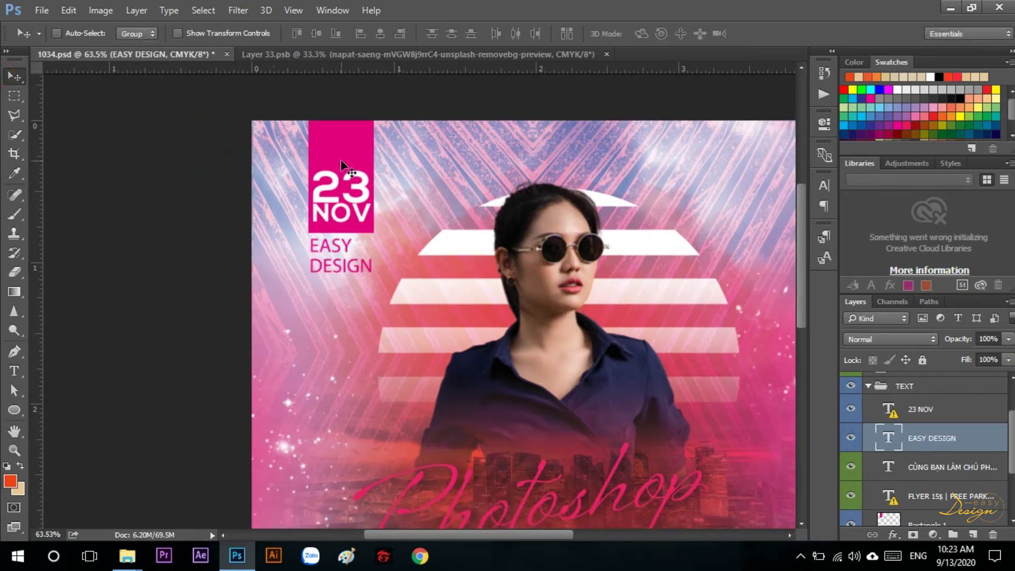
pyautogui.press('t')
pyautogui.click(343, 190)
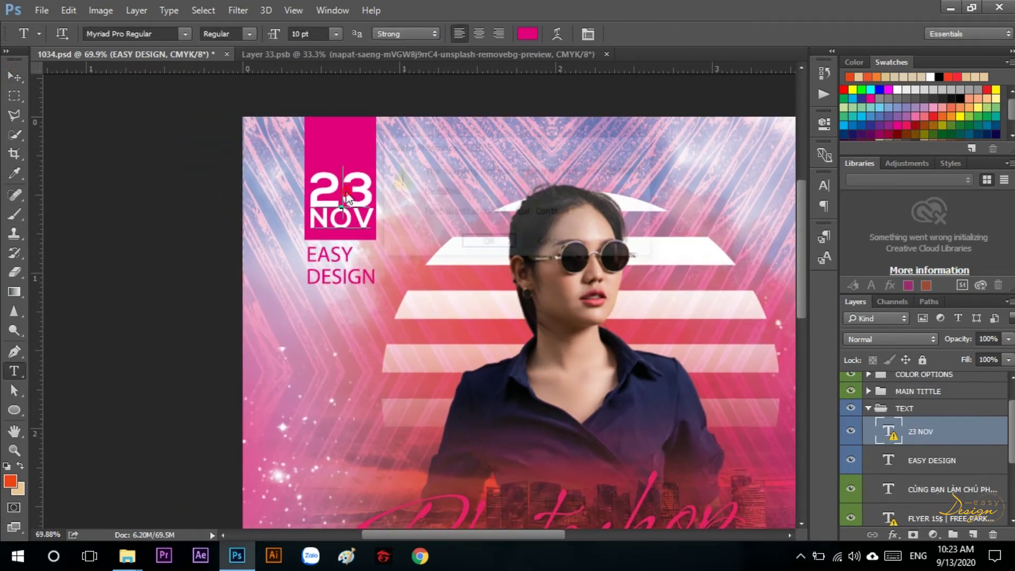
pyautogui.click(484, 242)
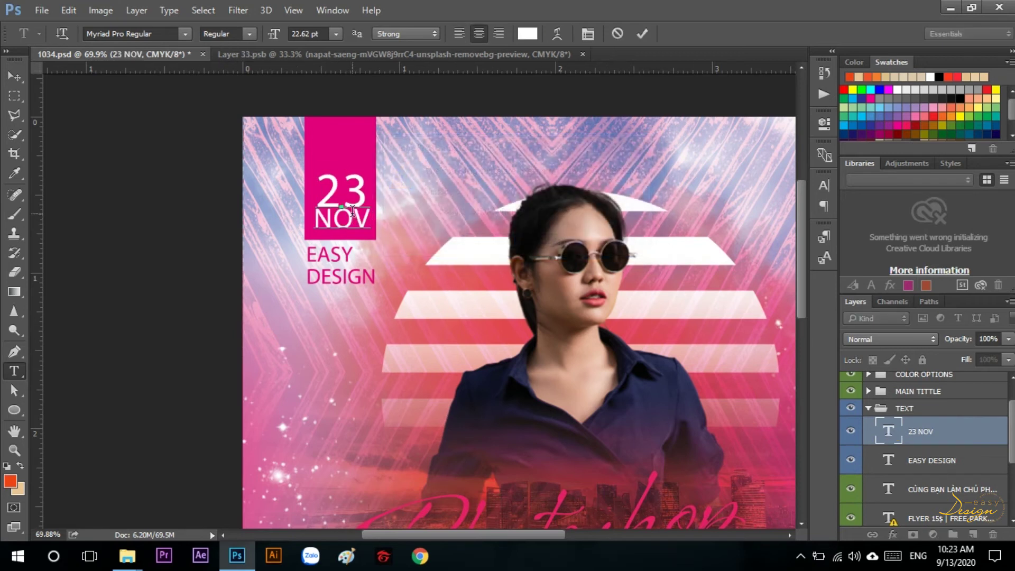
pyautogui.hotkey('ctrl', 'a')
pyautogui.write('LIKE')
pyautogui.press('Return')
pyautogui.write('SH')
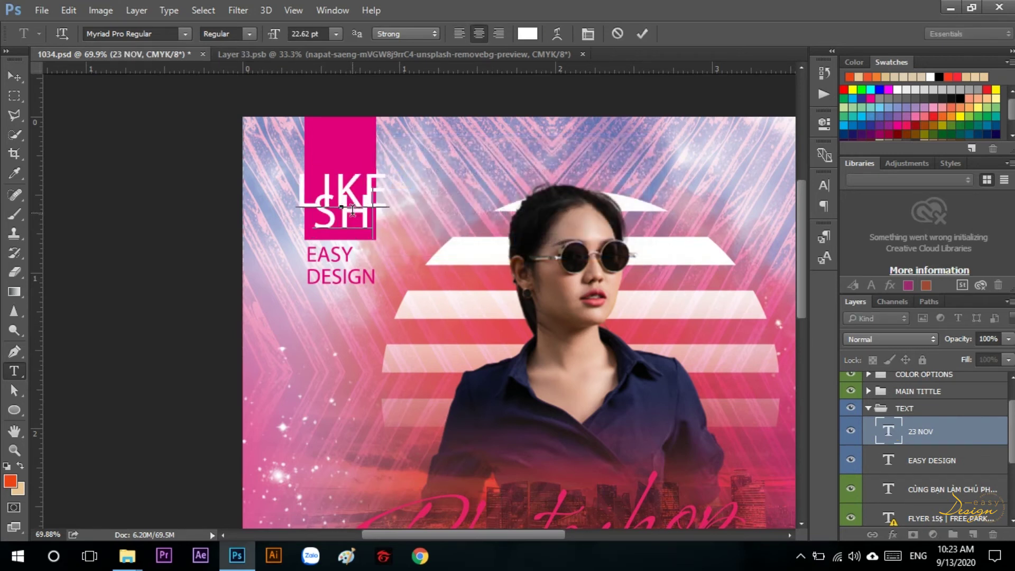
pyautogui.write('ARE SUBSCRIBE')
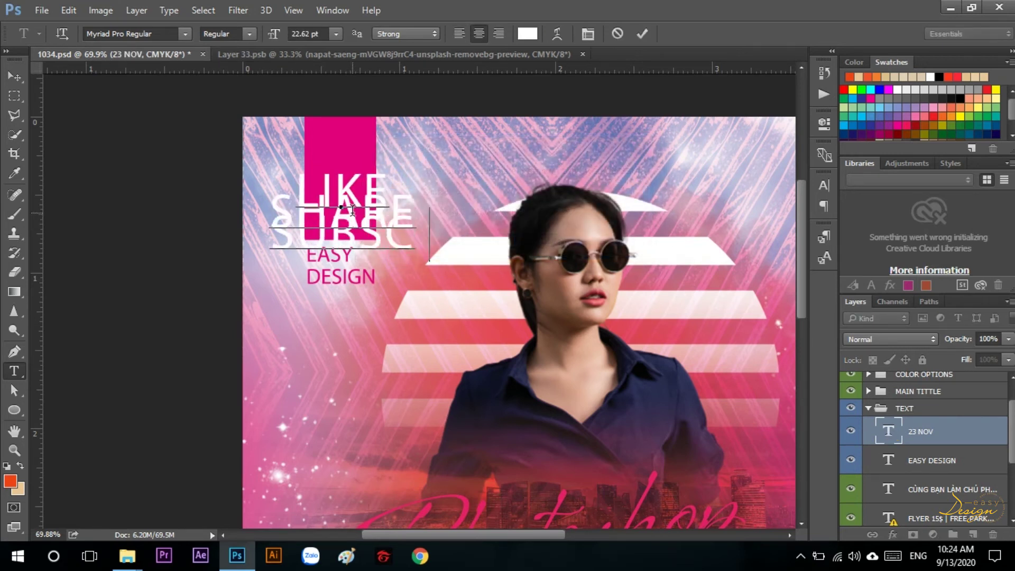
pyautogui.click(14, 78)
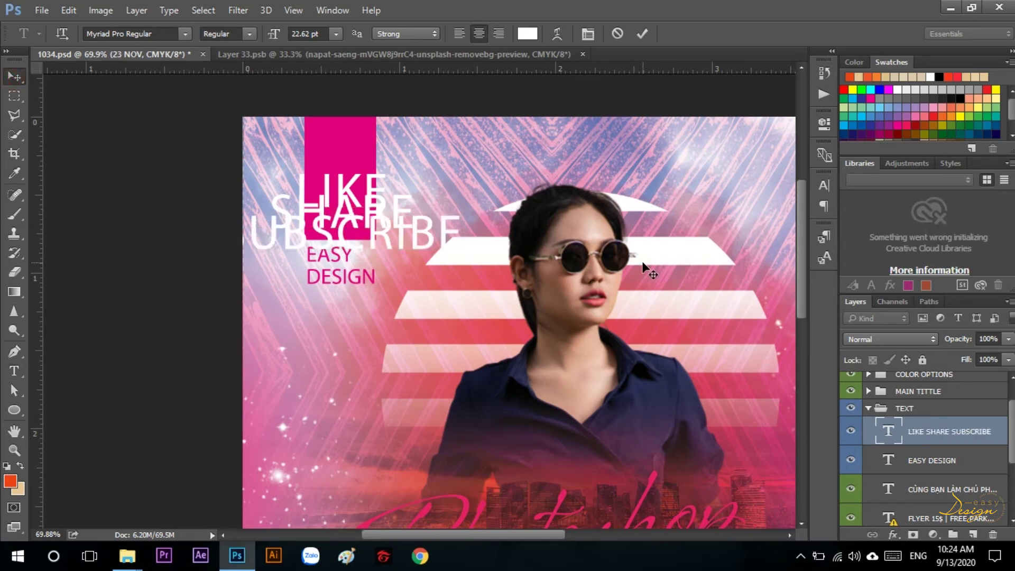
# Scale the "LIKE SHARE SUBSCRIBE" text down to about 6.25 pt so that it fits the pink rectangle's width
pyautogui.hotkey('ctrl', 't')
pyautogui.moveTo(462, 164); pyautogui.dragTo(372, 204)
pyautogui.press('Return')
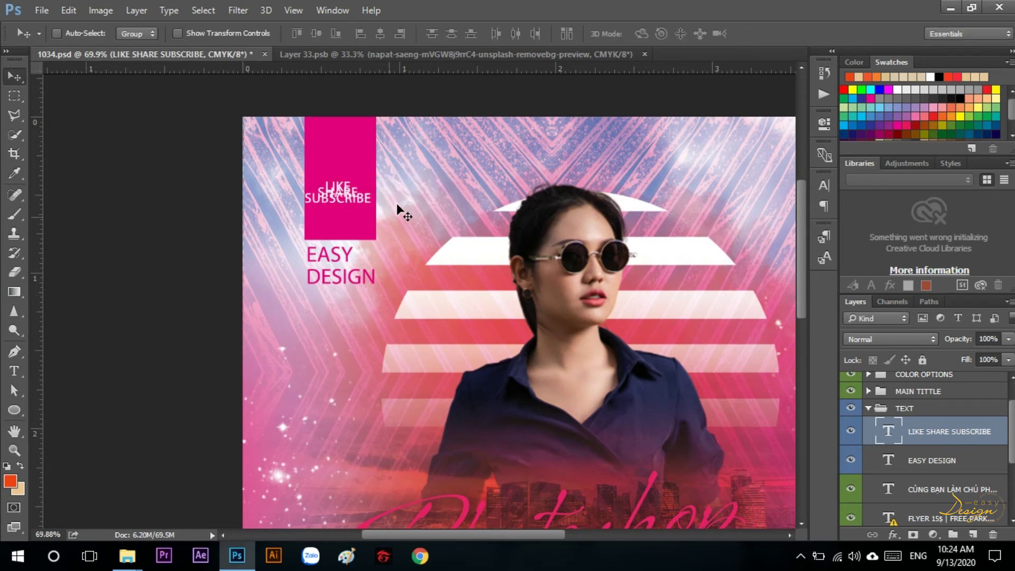
# Left-align the "LIKE SHARE SUBSCRIBE" text and set its leading to 10 pt
pyautogui.click(460, 33)
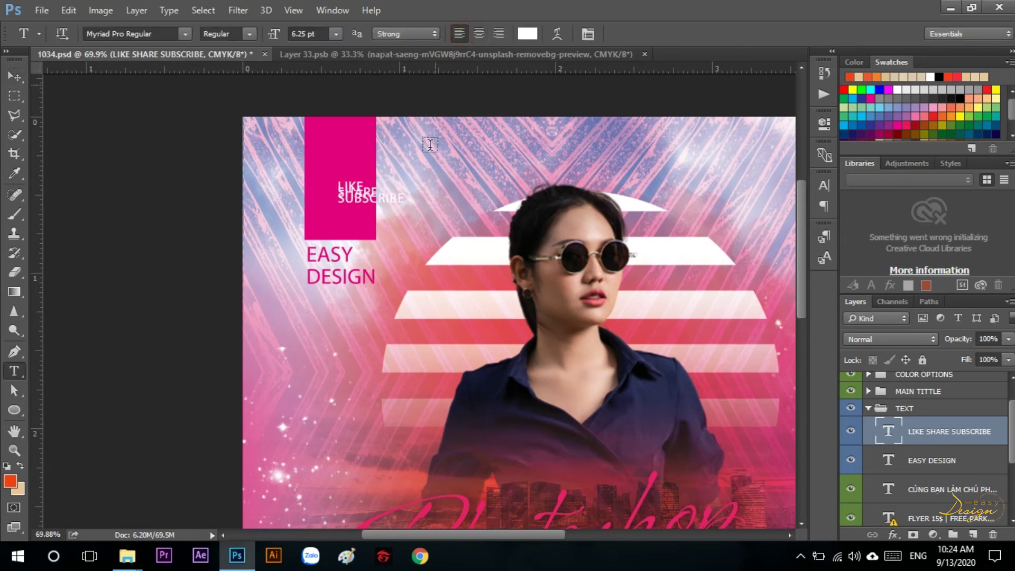
pyautogui.click(824, 185)
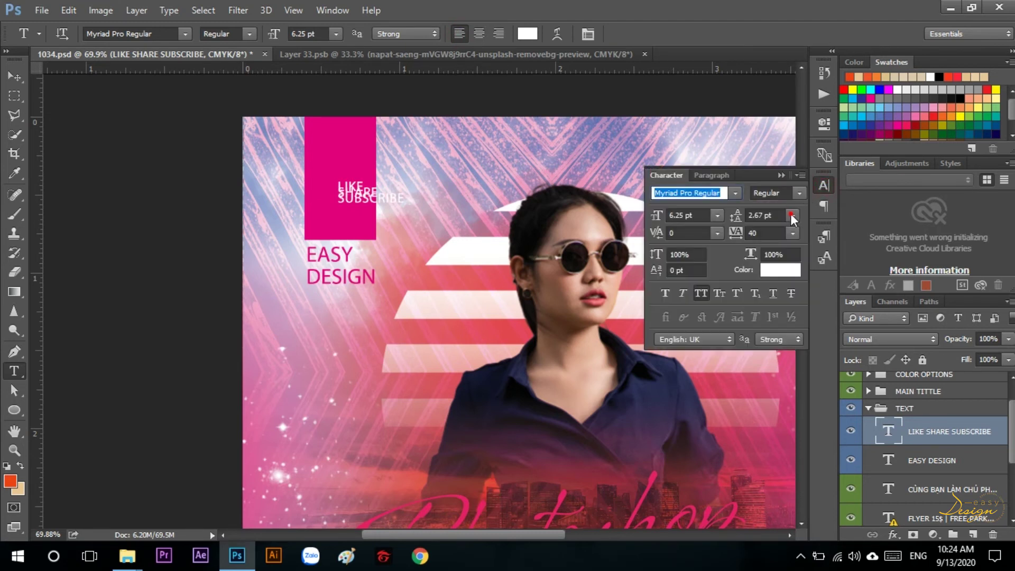
pyautogui.click(791, 215)
pyautogui.click(782, 303)
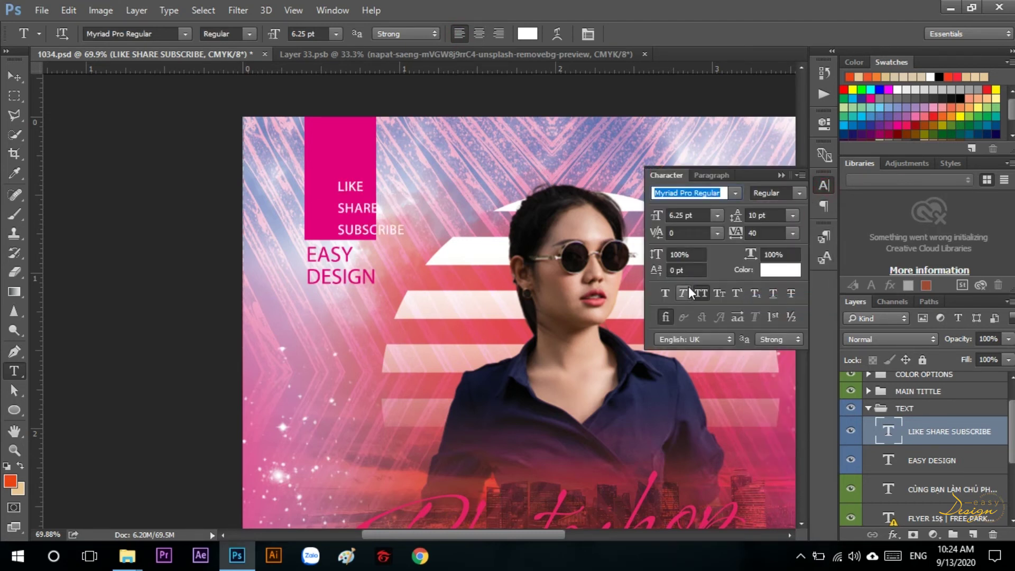
# Move the "LIKE SHARE SUBSCRIBE" text left and nudge it into place in the lower part of the pink rectangle
pyautogui.click(13, 76)
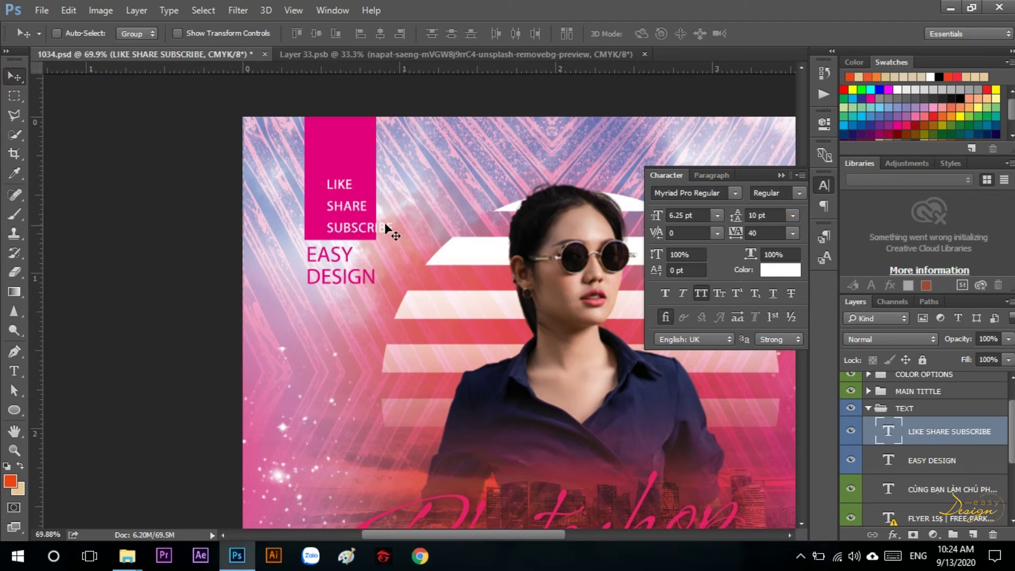
pyautogui.moveTo(386, 226); pyautogui.dragTo(371, 227)
pyautogui.press('Left')
pyautogui.press('Left')
pyautogui.press('Left')
pyautogui.press('Left')
pyautogui.press('Left')
pyautogui.press('Left')
pyautogui.press('Left')
pyautogui.press('Left')
pyautogui.press('Left')
pyautogui.press('Left')
pyautogui.press('Left')
pyautogui.press('Left')
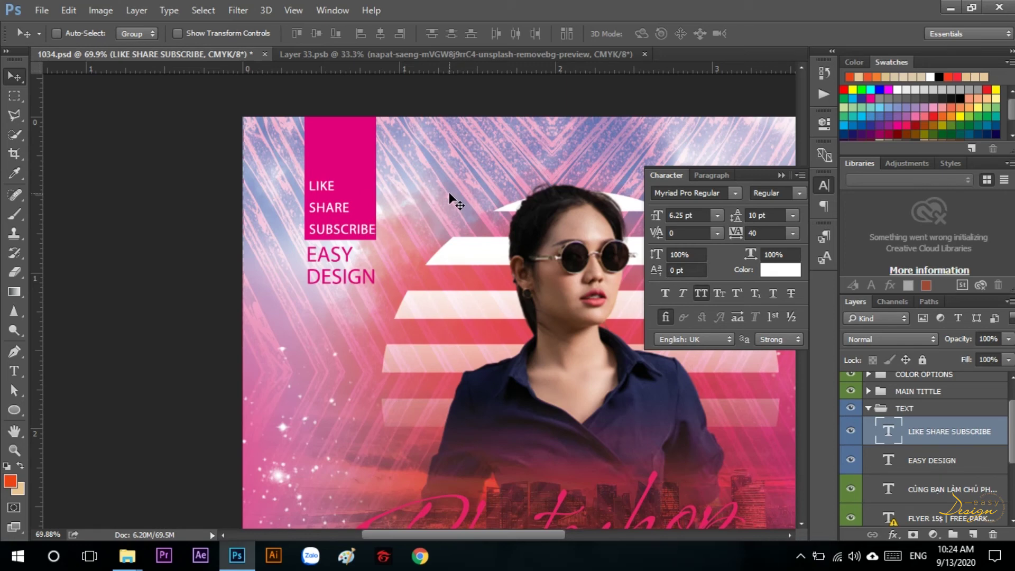
pyautogui.press('Down')
pyautogui.press('Down')
pyautogui.press('Down')
pyautogui.click(823, 185)
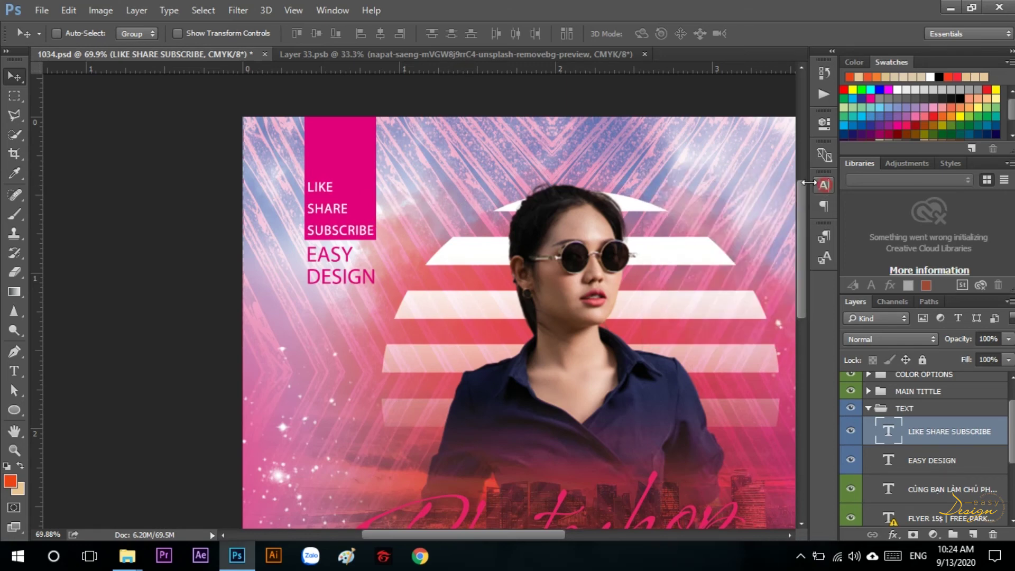
pyautogui.scroll(-3, 411, 238)
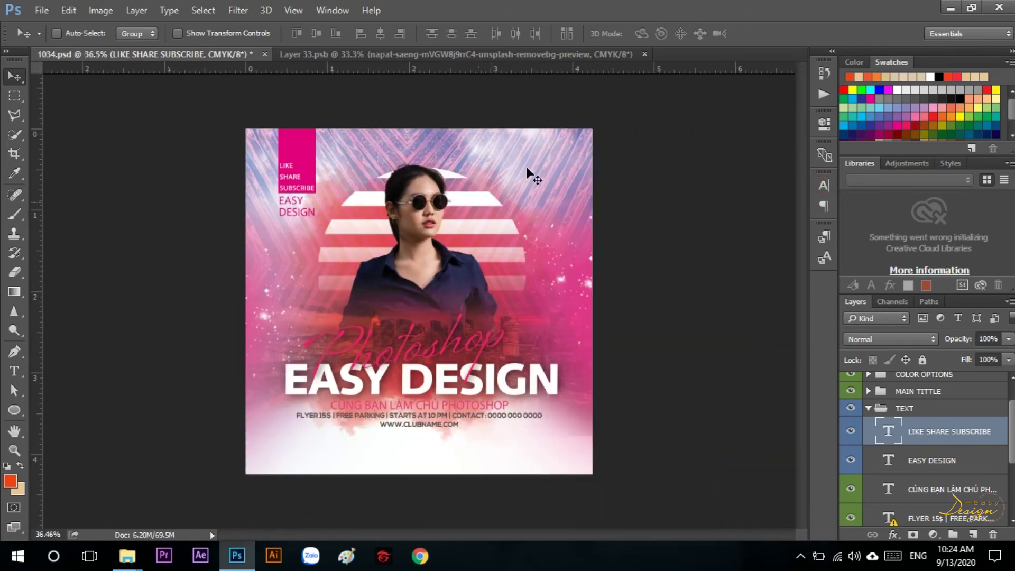
# Place the background-removed PNG of the woman in a white shirt and suspenders from the "0.easy degn" folder into Layer 33.psb
pyautogui.scroll(2, 213, 299)
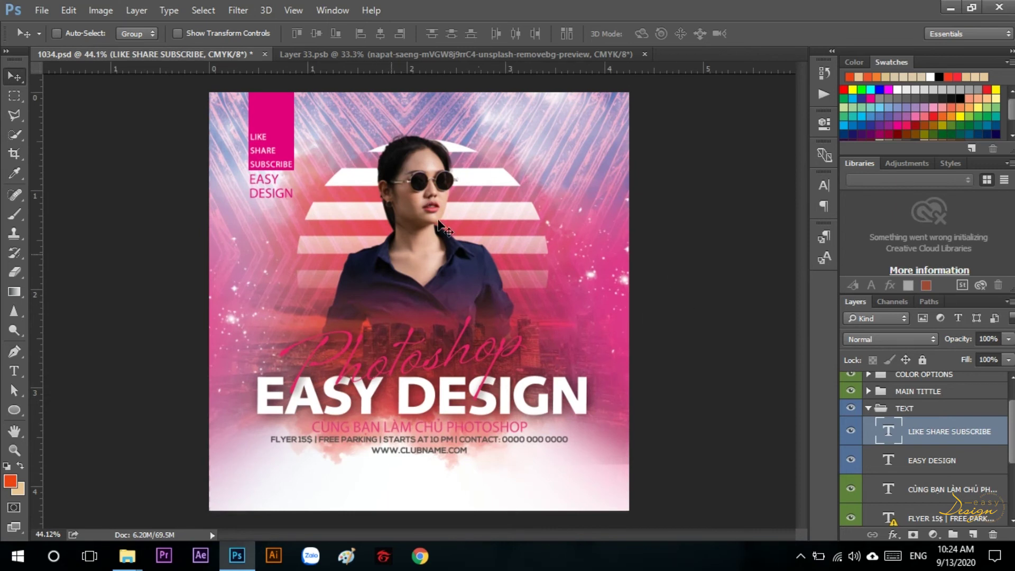
pyautogui.scroll(-4, 868, 420)
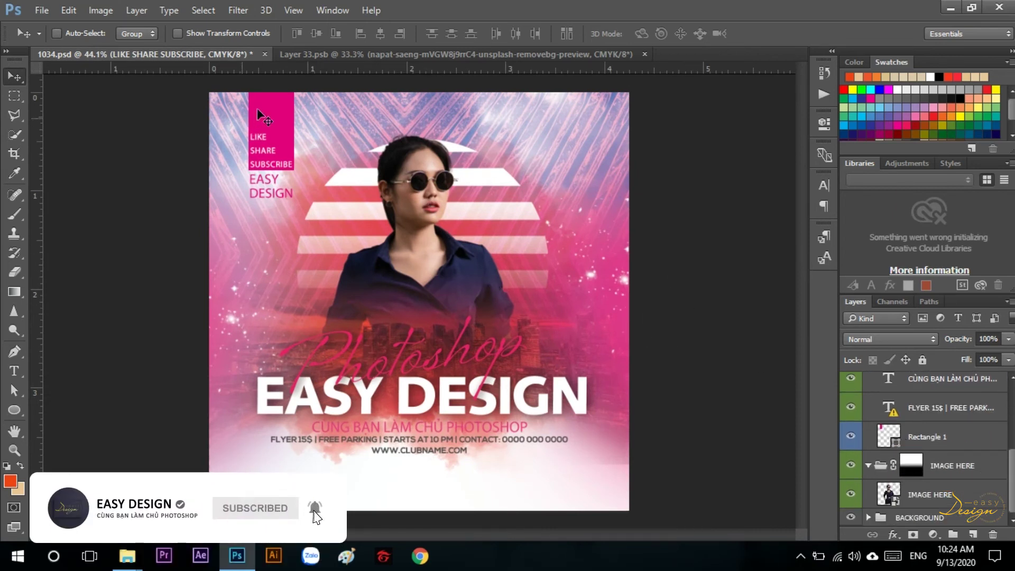
pyautogui.click(335, 55)
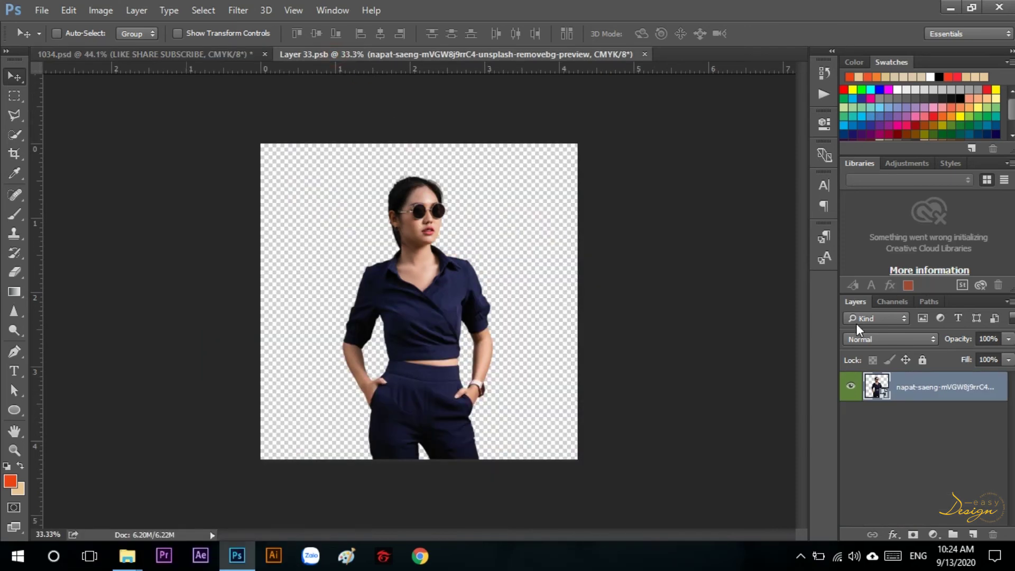
pyautogui.click(127, 556)
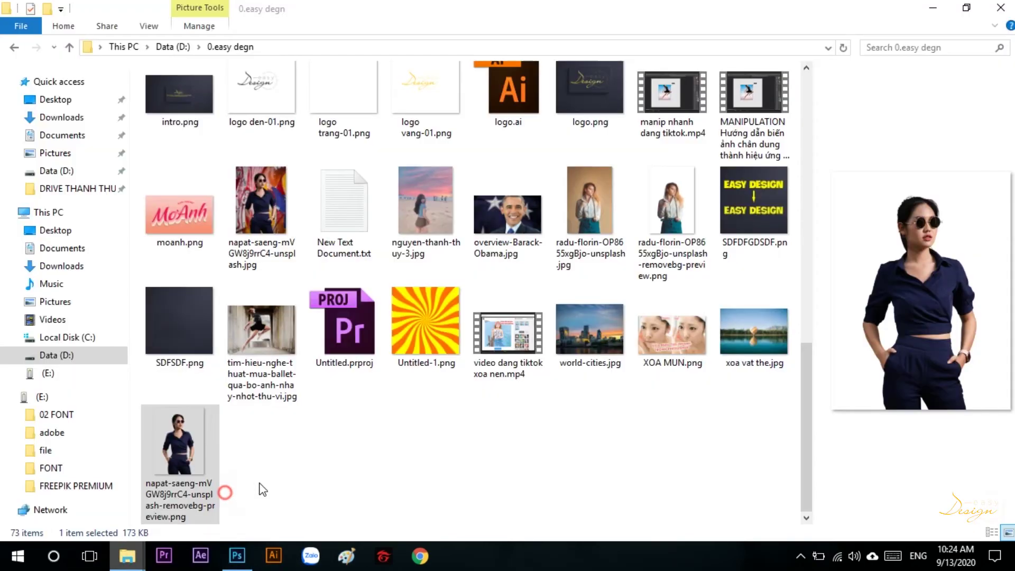
pyautogui.moveTo(672, 207); pyautogui.dragTo(419, 307)
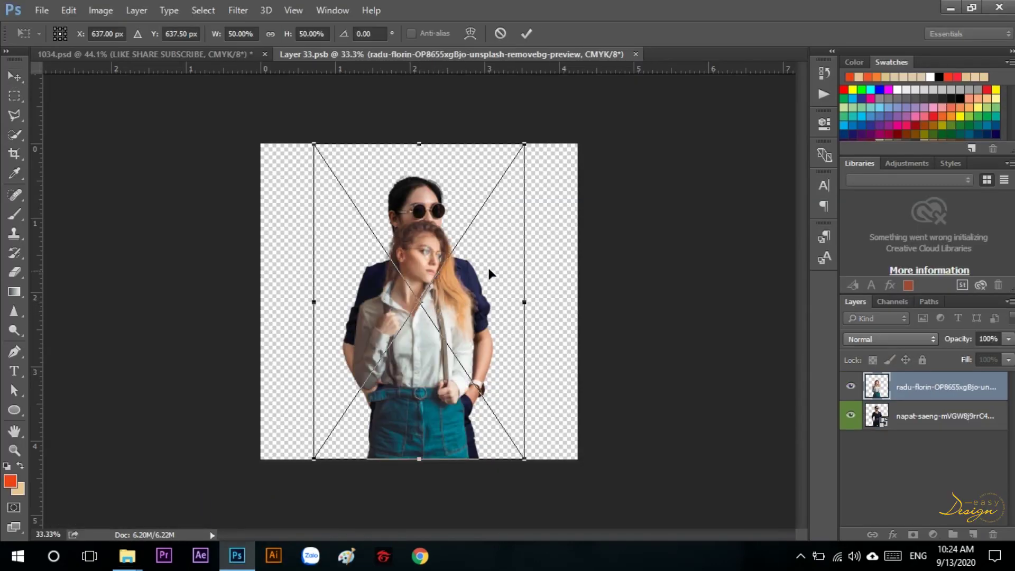
# Enlarge the placed portrait proportionally and position it over the old one, with her head near the canvas top and the skirt reaching the bottom edge
pyautogui.moveTo(522, 148); pyautogui.dragTo(557, 103)
pyautogui.moveTo(507, 265); pyautogui.dragTo(499, 235)
pyautogui.press('Return')
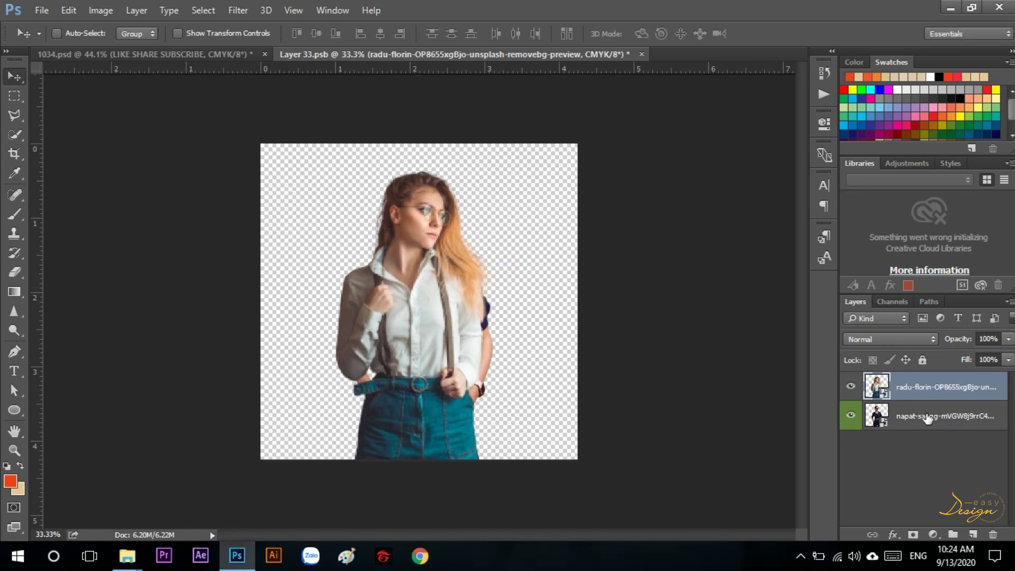
# Delete the old sunglasses portrait layer, save Layer 33.psb, and return to the 1034.psd flyer to check the updated portrait
pyautogui.click(931, 416)
pyautogui.press('Delete')
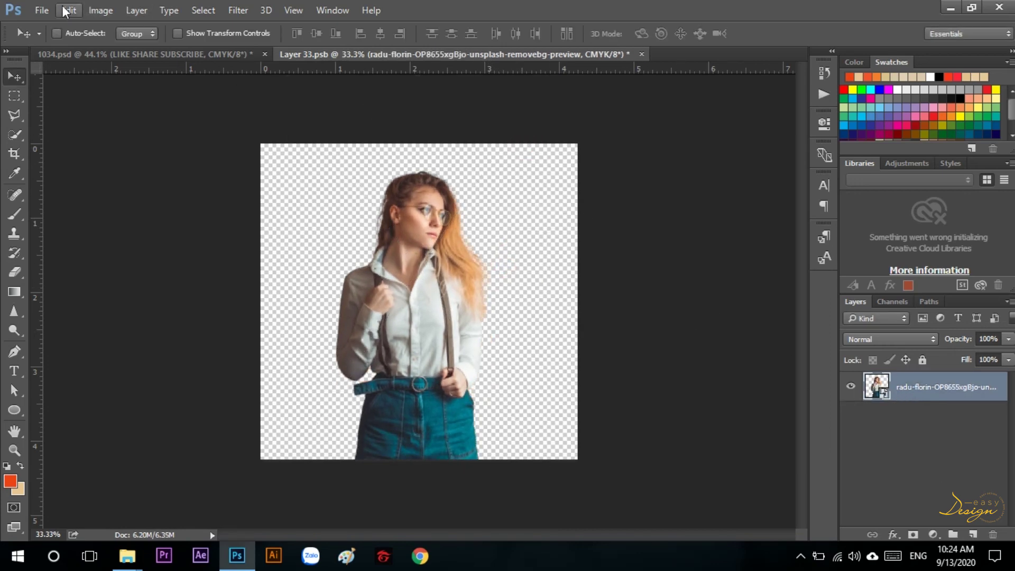
pyautogui.click(42, 10)
pyautogui.click(61, 161)
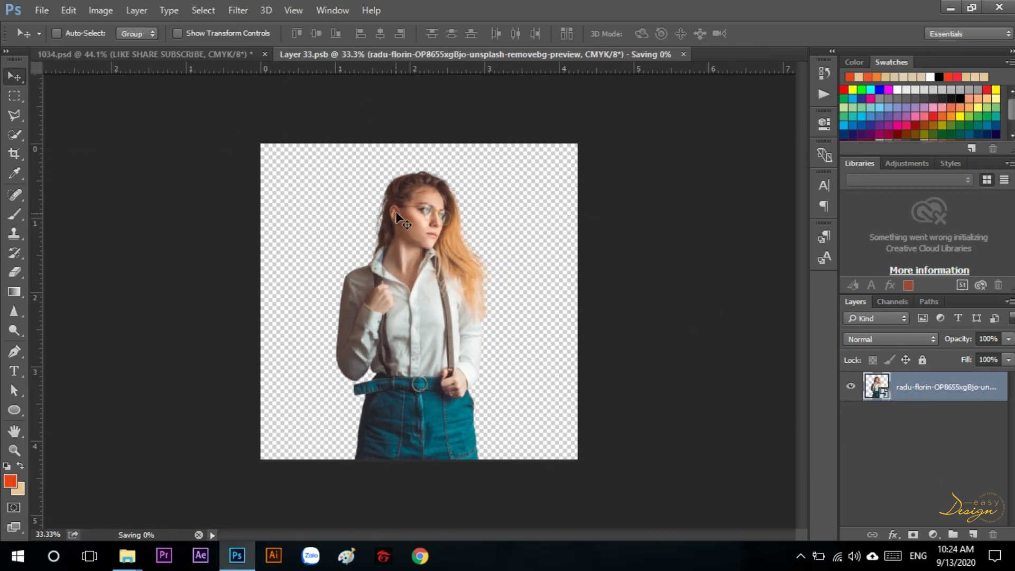
pyautogui.click(164, 53)
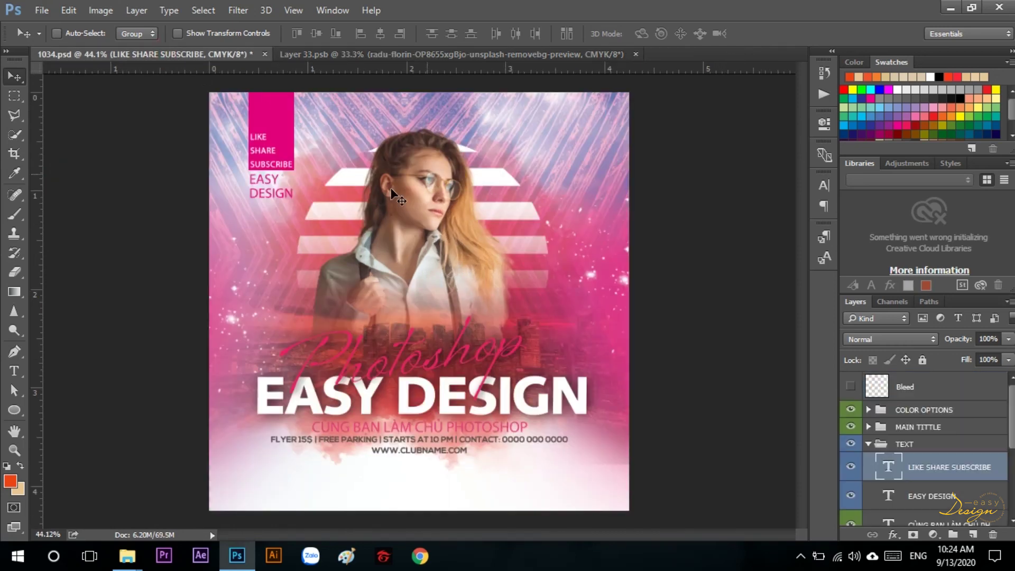
pyautogui.scroll(-3, 593, 246)
pyautogui.scroll(2, 317, 271)
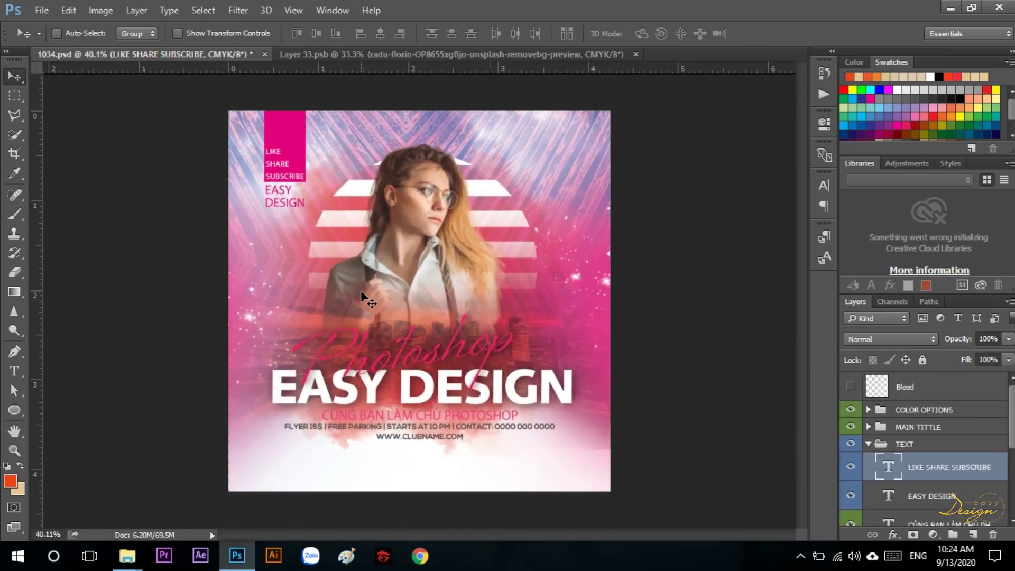